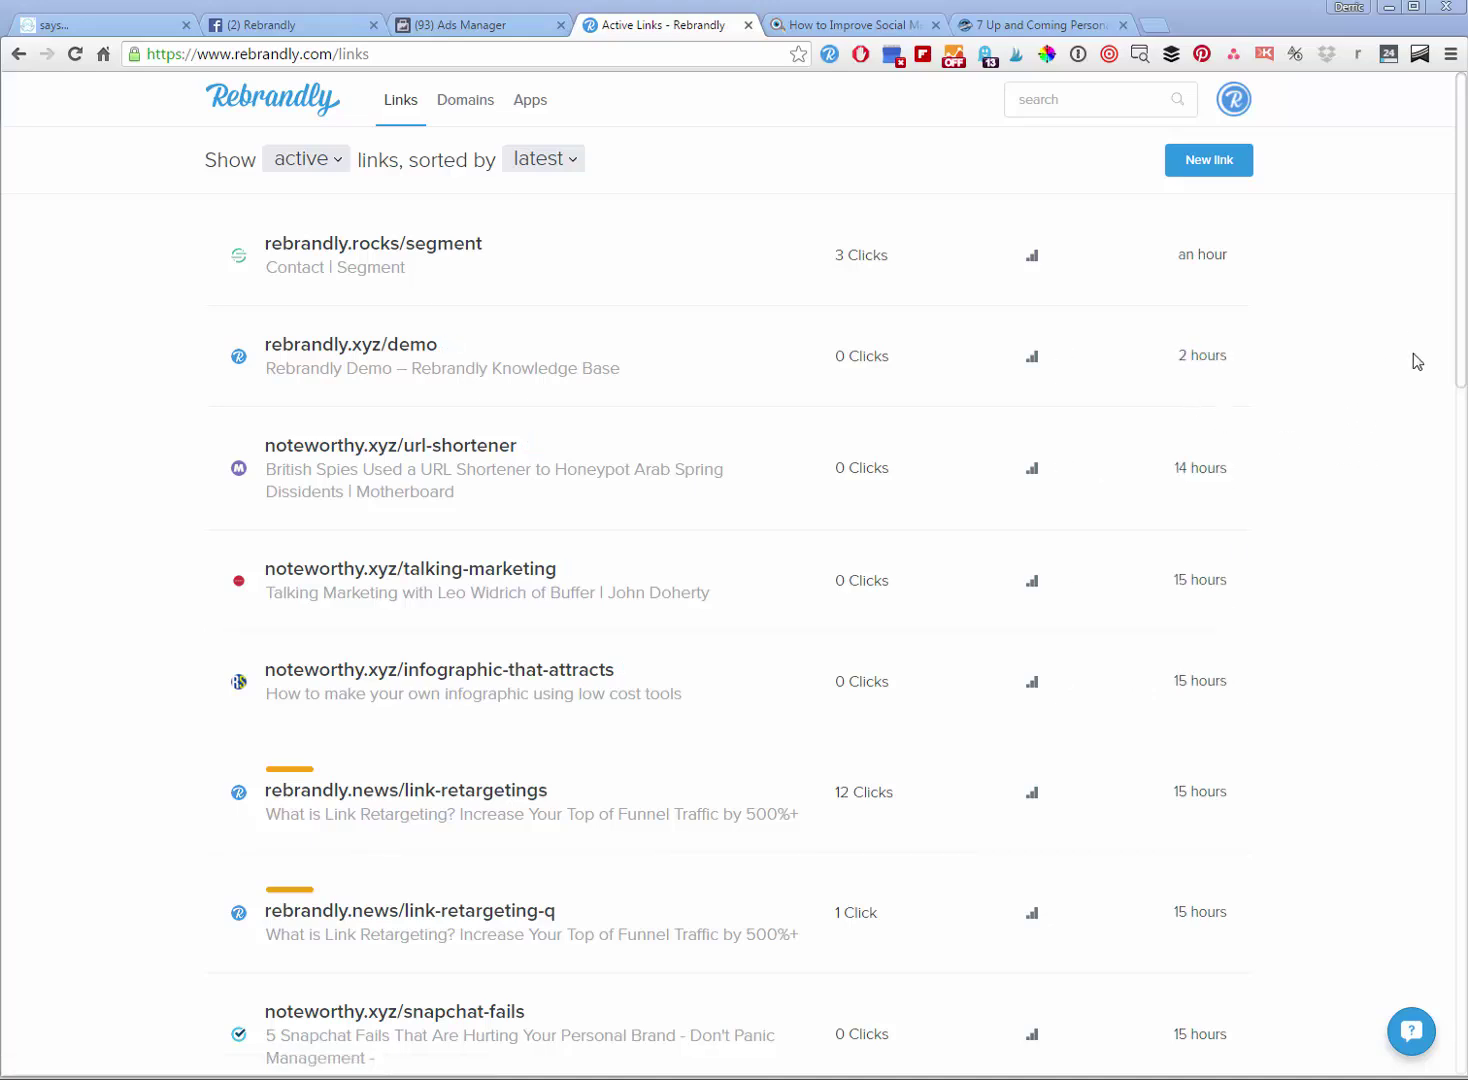
Step: On the Social Media Examiner article, open the Rebrandly panel prefilled with rebrandly.rocks/howto82d4
{"action": "left_click", "coordinate": [839, 31]}
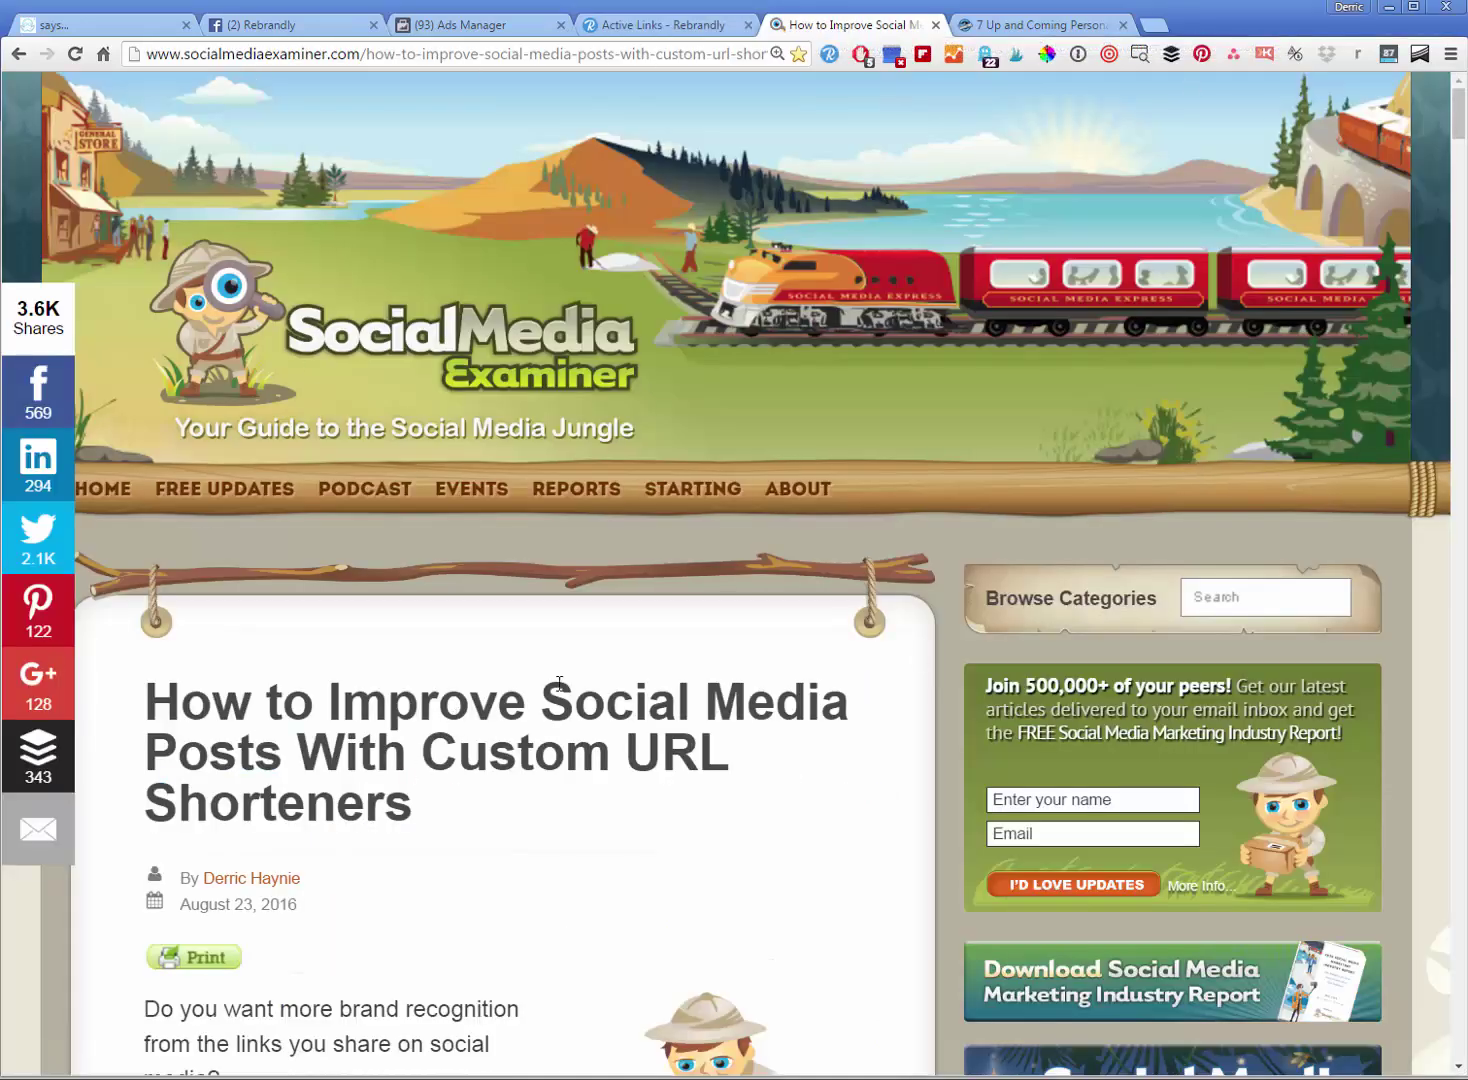
{"action": "left_click", "coordinate": [829, 55]}
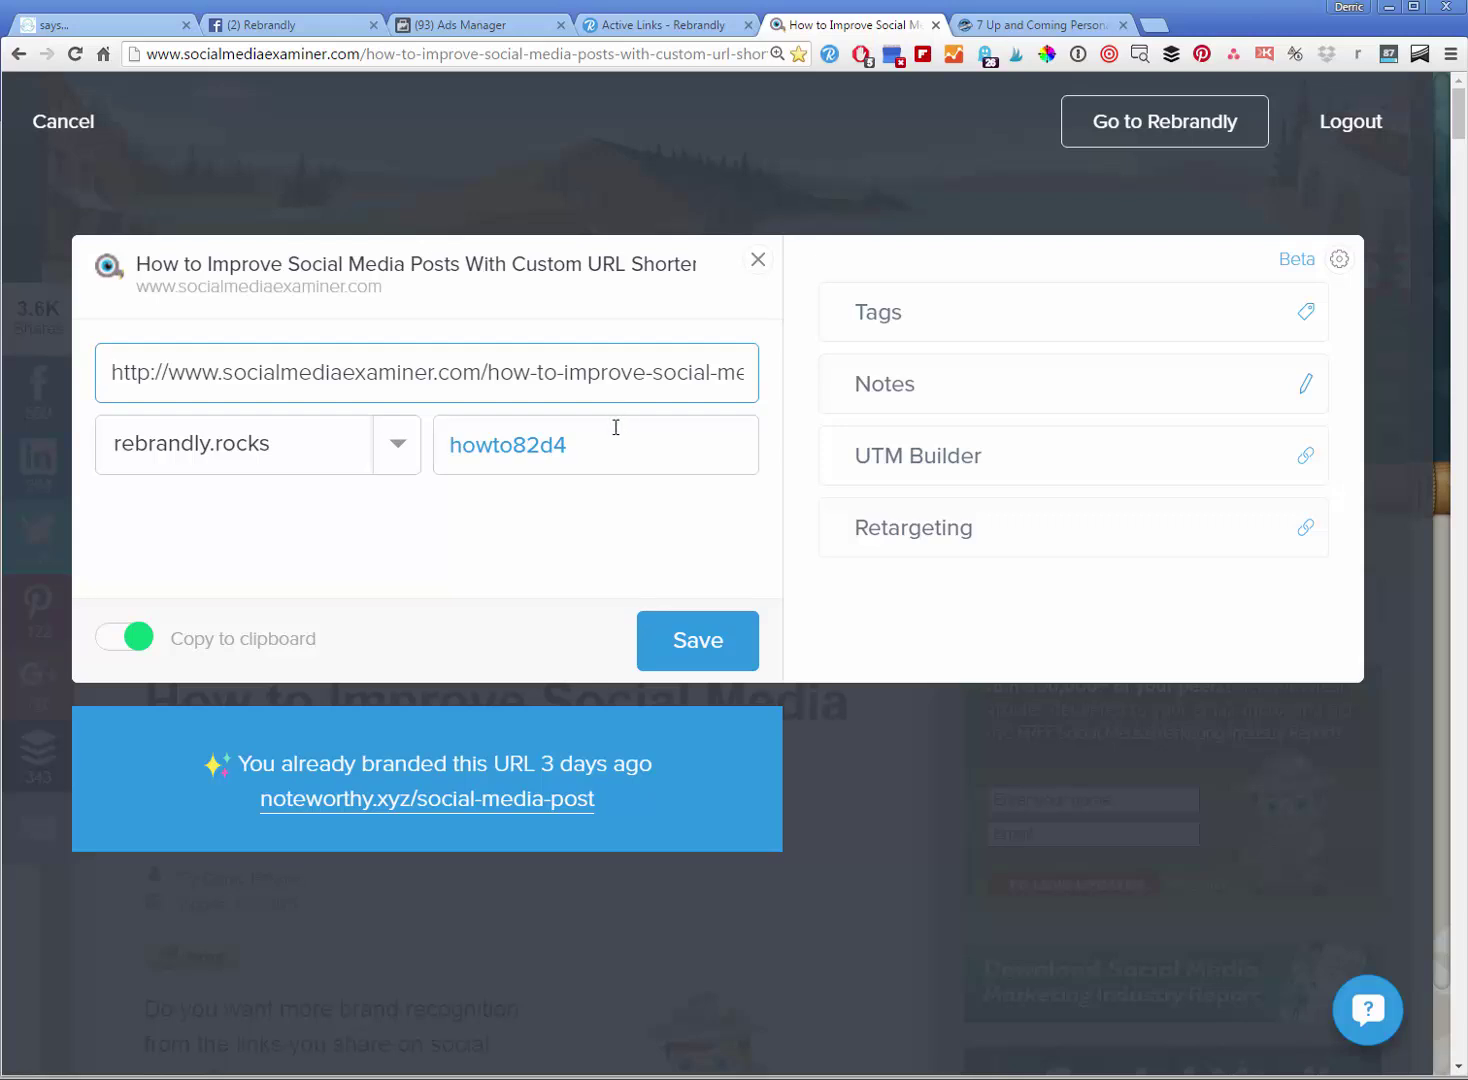
Step: Choose noteworthy.xyz as the short link's branded domain
{"action": "left_click", "coordinate": [400, 454]}
{"action": "scroll", "coordinate": [387, 574], "scroll_direction": "up", "scroll_amount": 1}
{"action": "scroll", "coordinate": [385, 573], "scroll_direction": "down", "scroll_amount": 3}
{"action": "scroll", "coordinate": [379, 578], "scroll_direction": "up", "scroll_amount": 3}
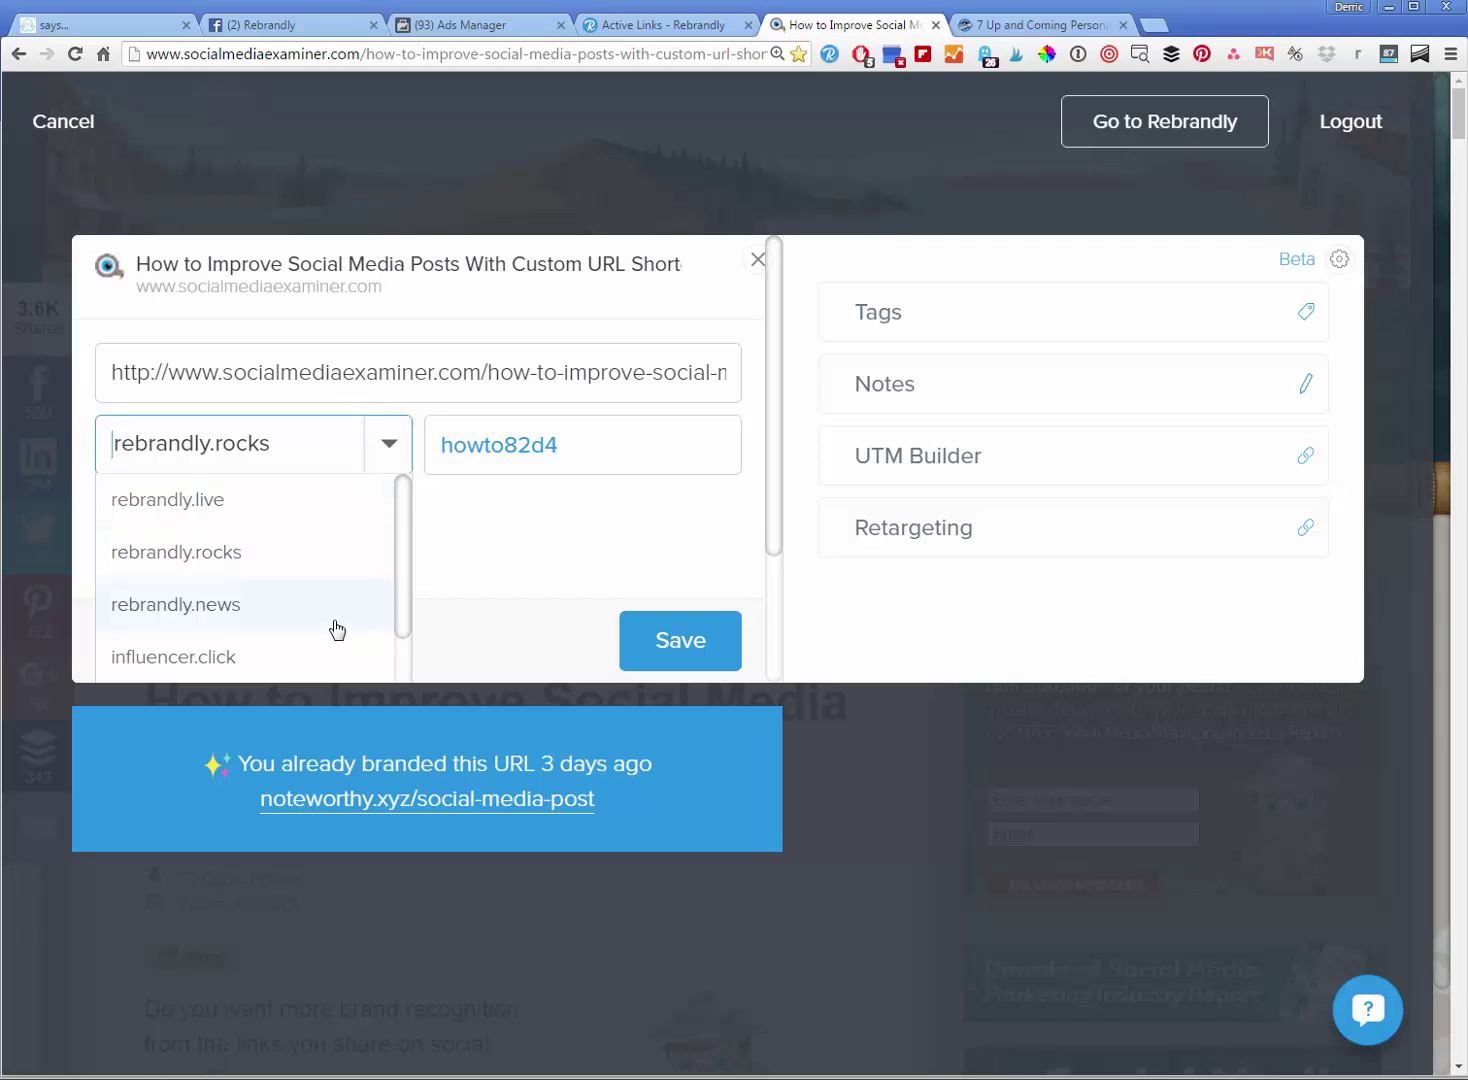
{"action": "scroll", "coordinate": [332, 628], "scroll_direction": "down", "scroll_amount": 3}
{"action": "scroll", "coordinate": [334, 629], "scroll_direction": "up", "scroll_amount": 2}
{"action": "scroll", "coordinate": [300, 600], "scroll_direction": "down", "scroll_amount": 2}
{"action": "left_click", "coordinate": [286, 571]}
Step: Replace the generated slug with /social-media-examiner
{"action": "left_click_drag", "start_coordinate": [675, 436], "coordinate": [401, 436]}
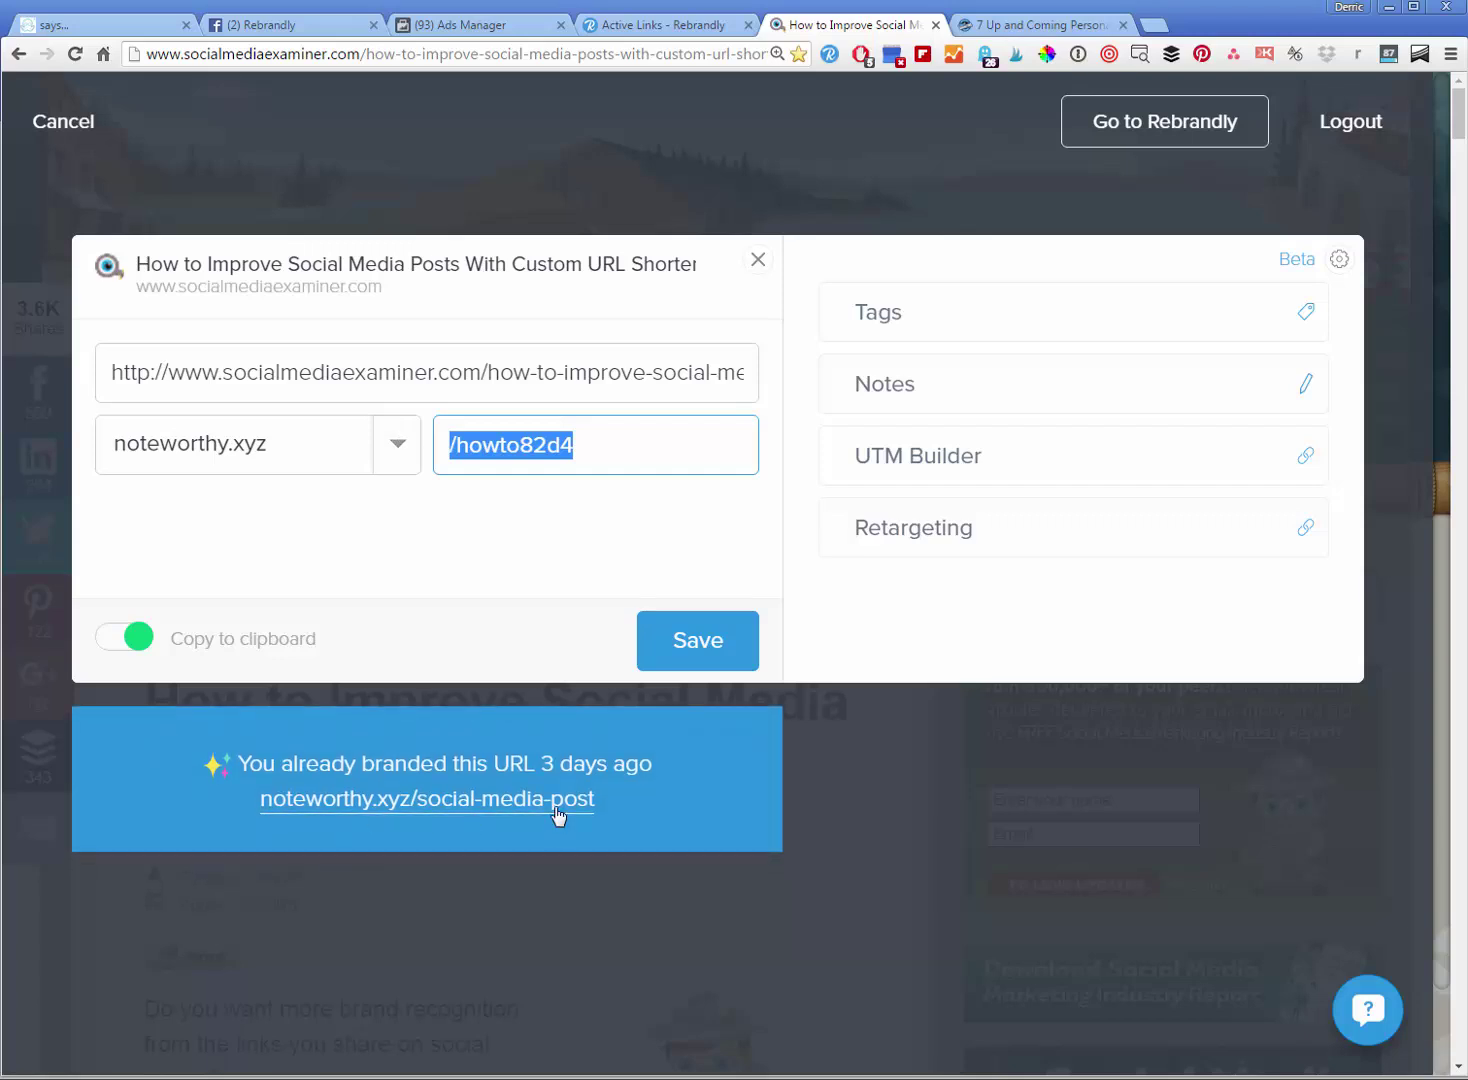
{"action": "type", "text": "/social-meid"}
{"action": "key", "text": "BackSpace"}
{"action": "key", "text": "BackSpace"}
{"action": "type", "text": "dia-examiner"}
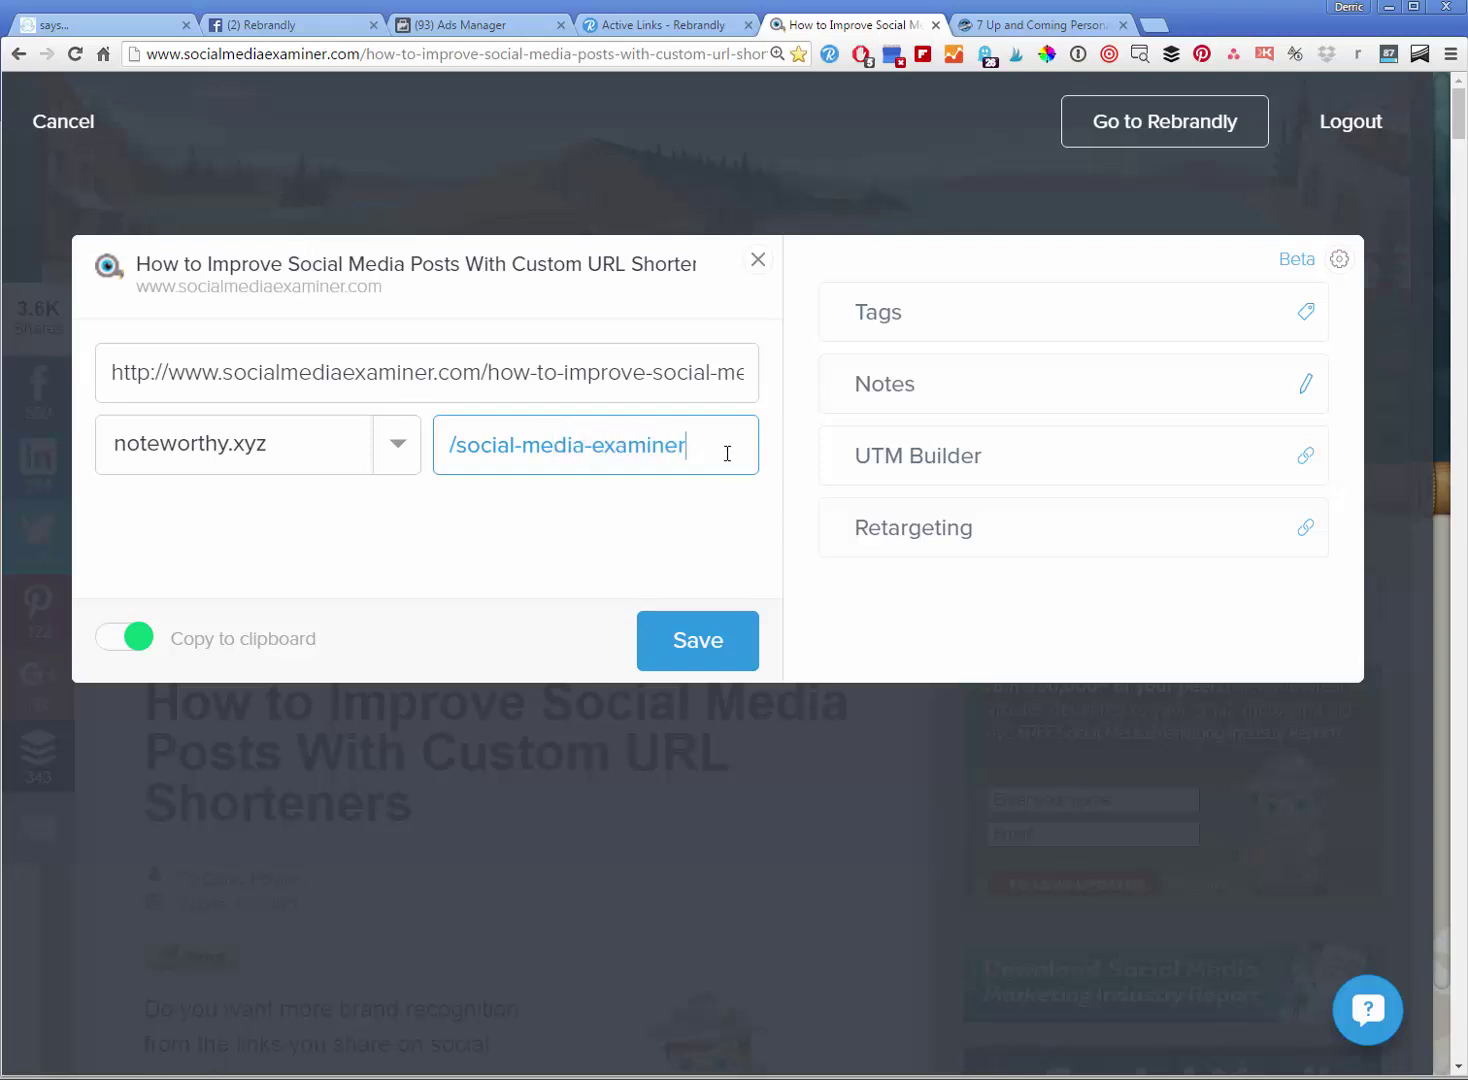
{"action": "type", "text": "-g"}
{"action": "key", "text": "BackSpace"}
{"action": "key", "text": "BackSpace"}
Step: Drop the FB RB Pixel and start a new retargeting named 'Rebrandly FB Pixel'
{"action": "left_click", "coordinate": [987, 527]}
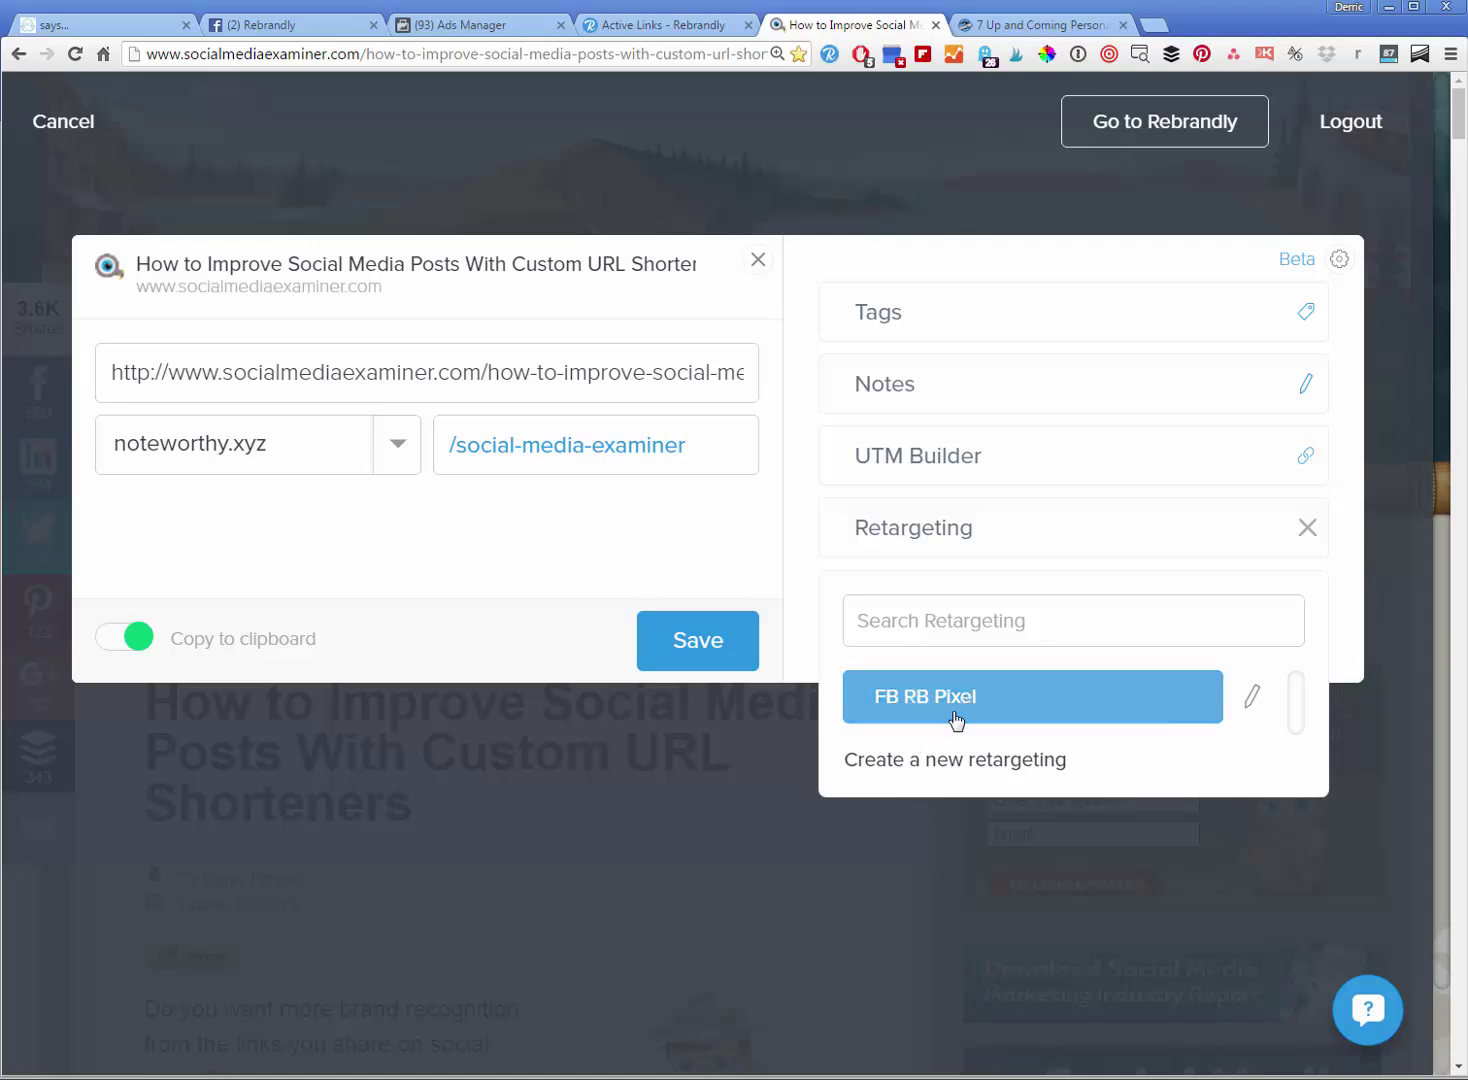
{"action": "left_click", "coordinate": [997, 715]}
{"action": "left_click", "coordinate": [251, 616]}
{"action": "left_click", "coordinate": [966, 551]}
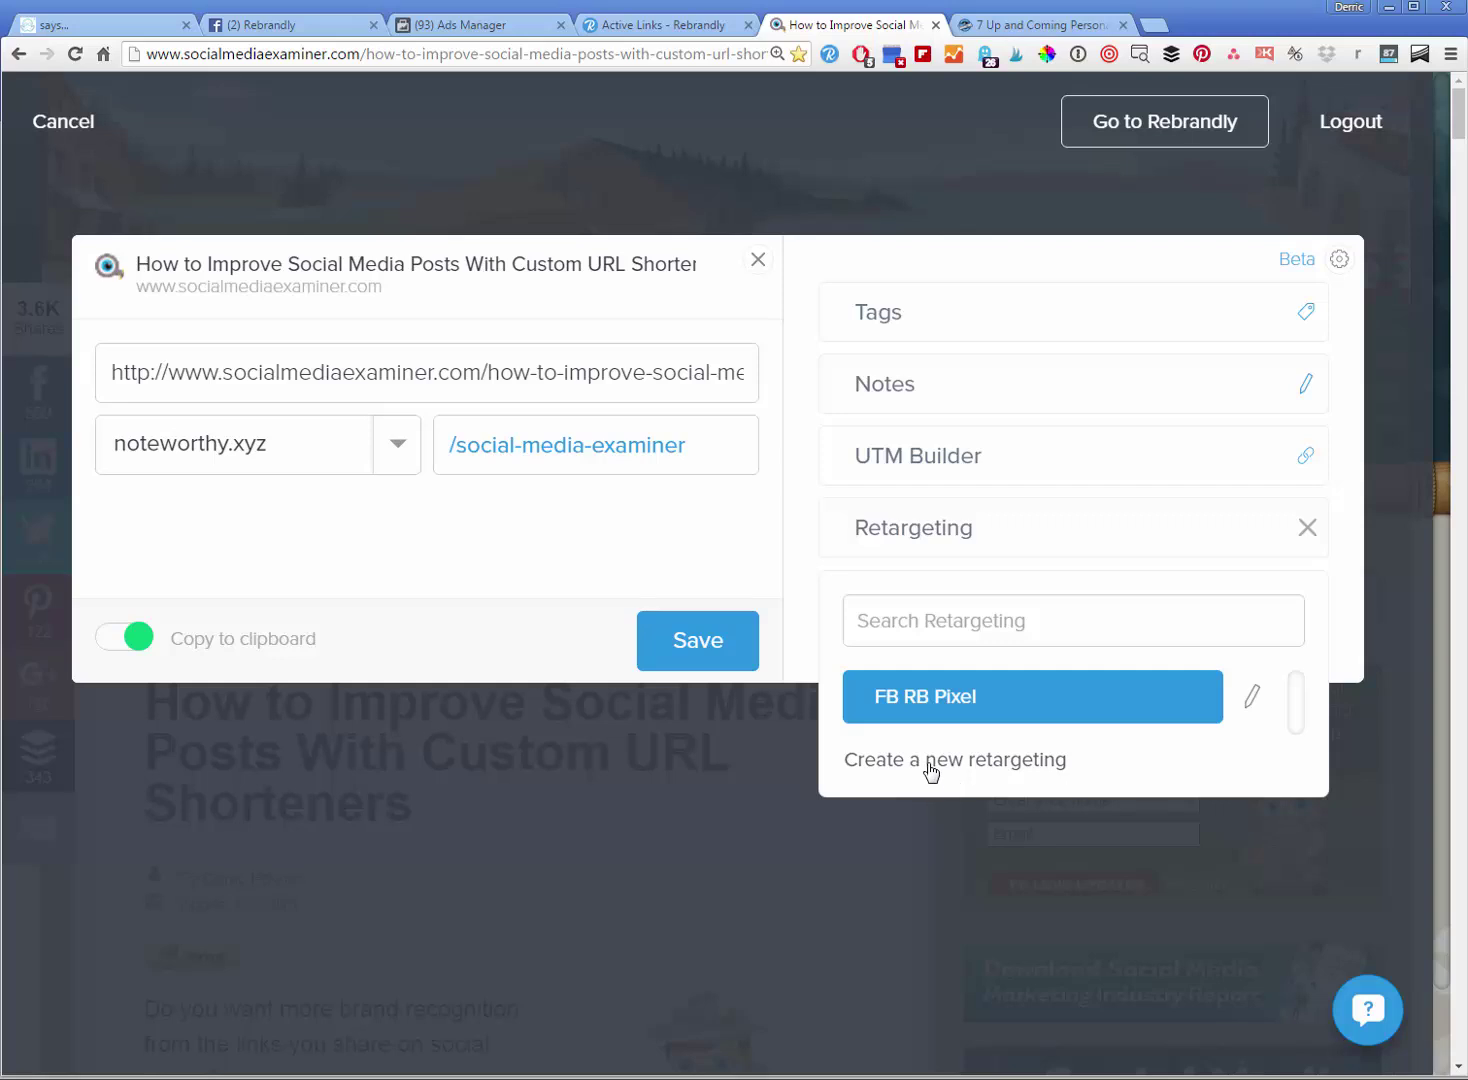
{"action": "left_click", "coordinate": [930, 769]}
{"action": "left_click", "coordinate": [941, 651]}
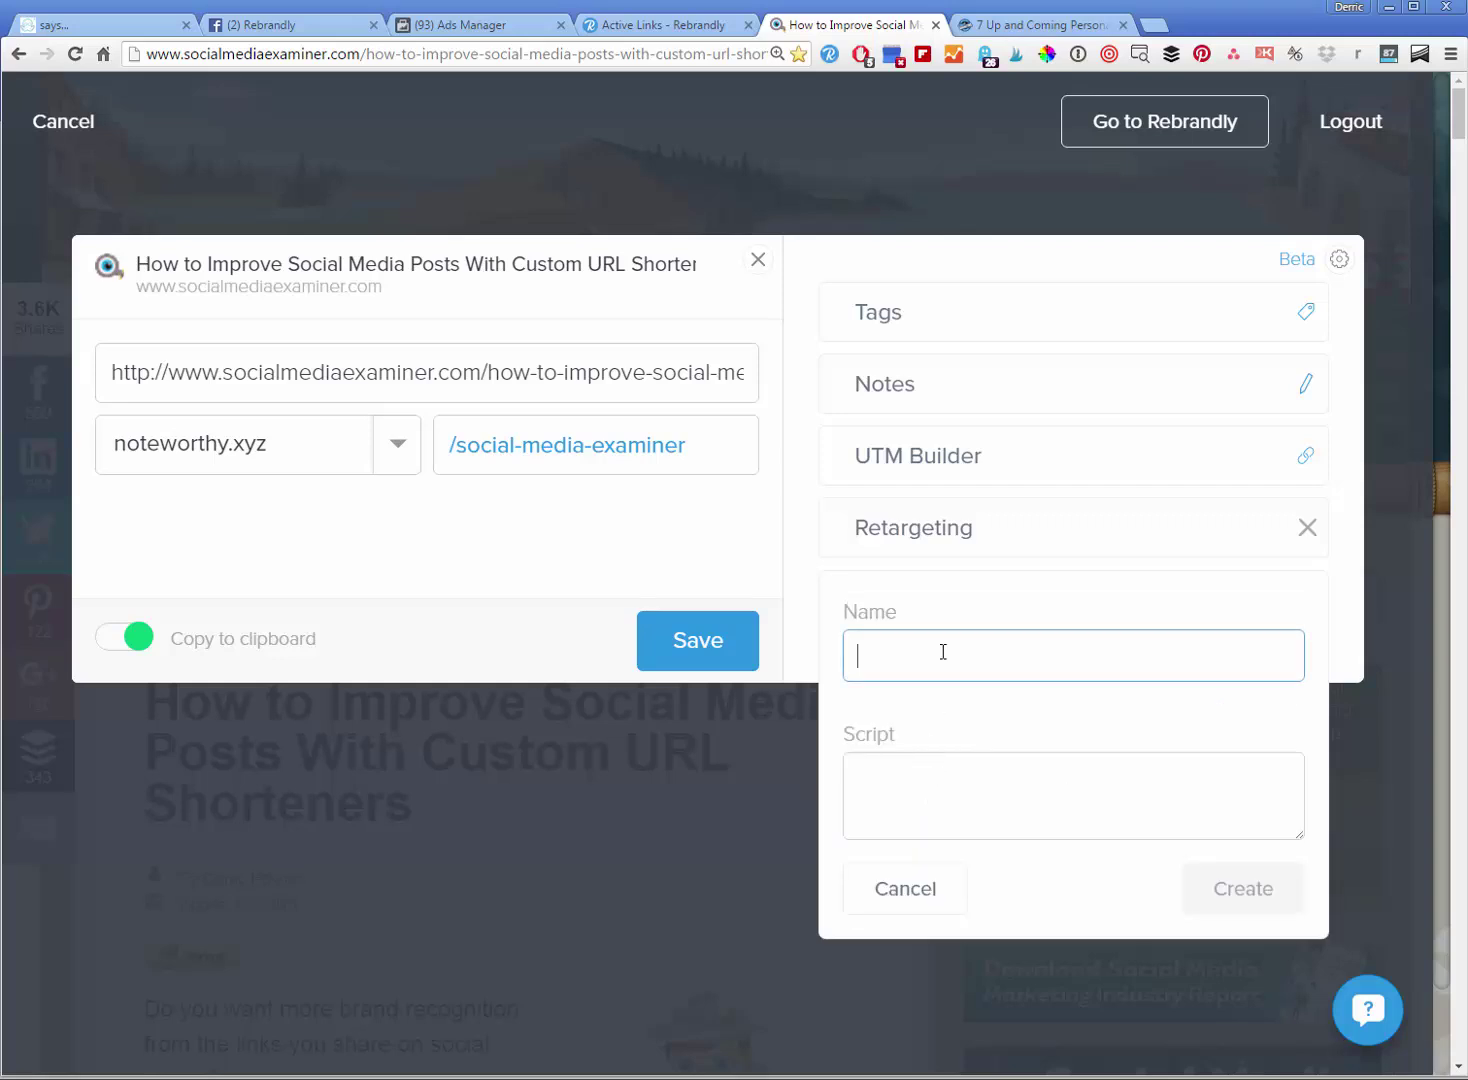
{"action": "type", "text": "Rebrandly FB Pixel"}
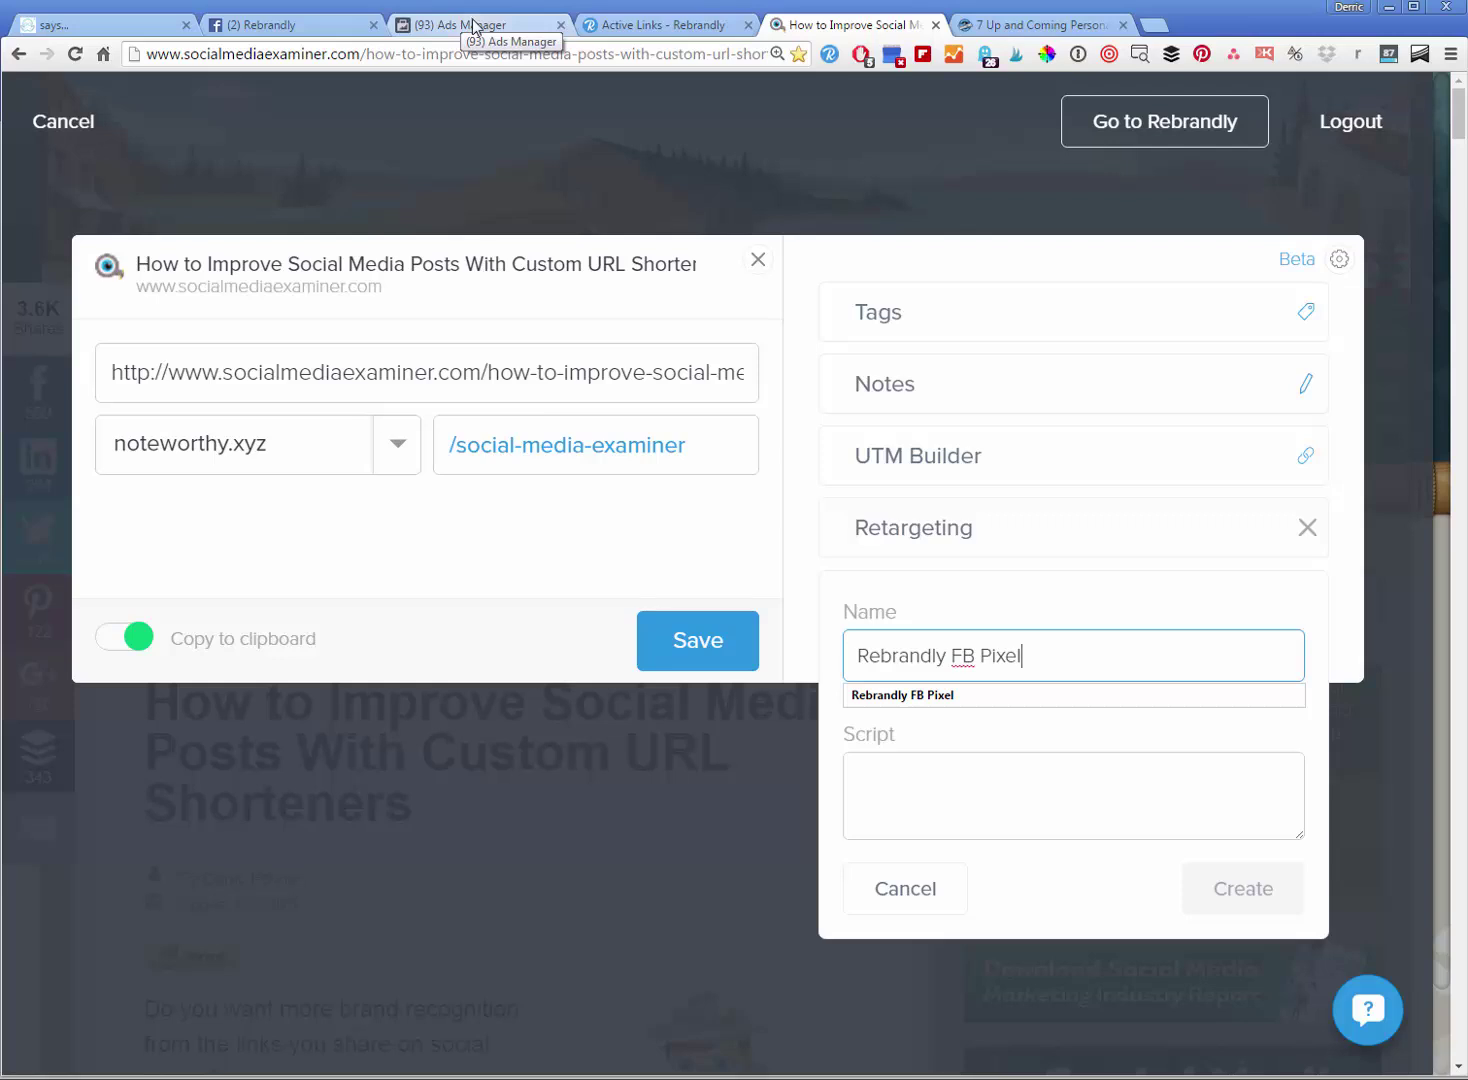
{"action": "left_click", "coordinate": [472, 27]}
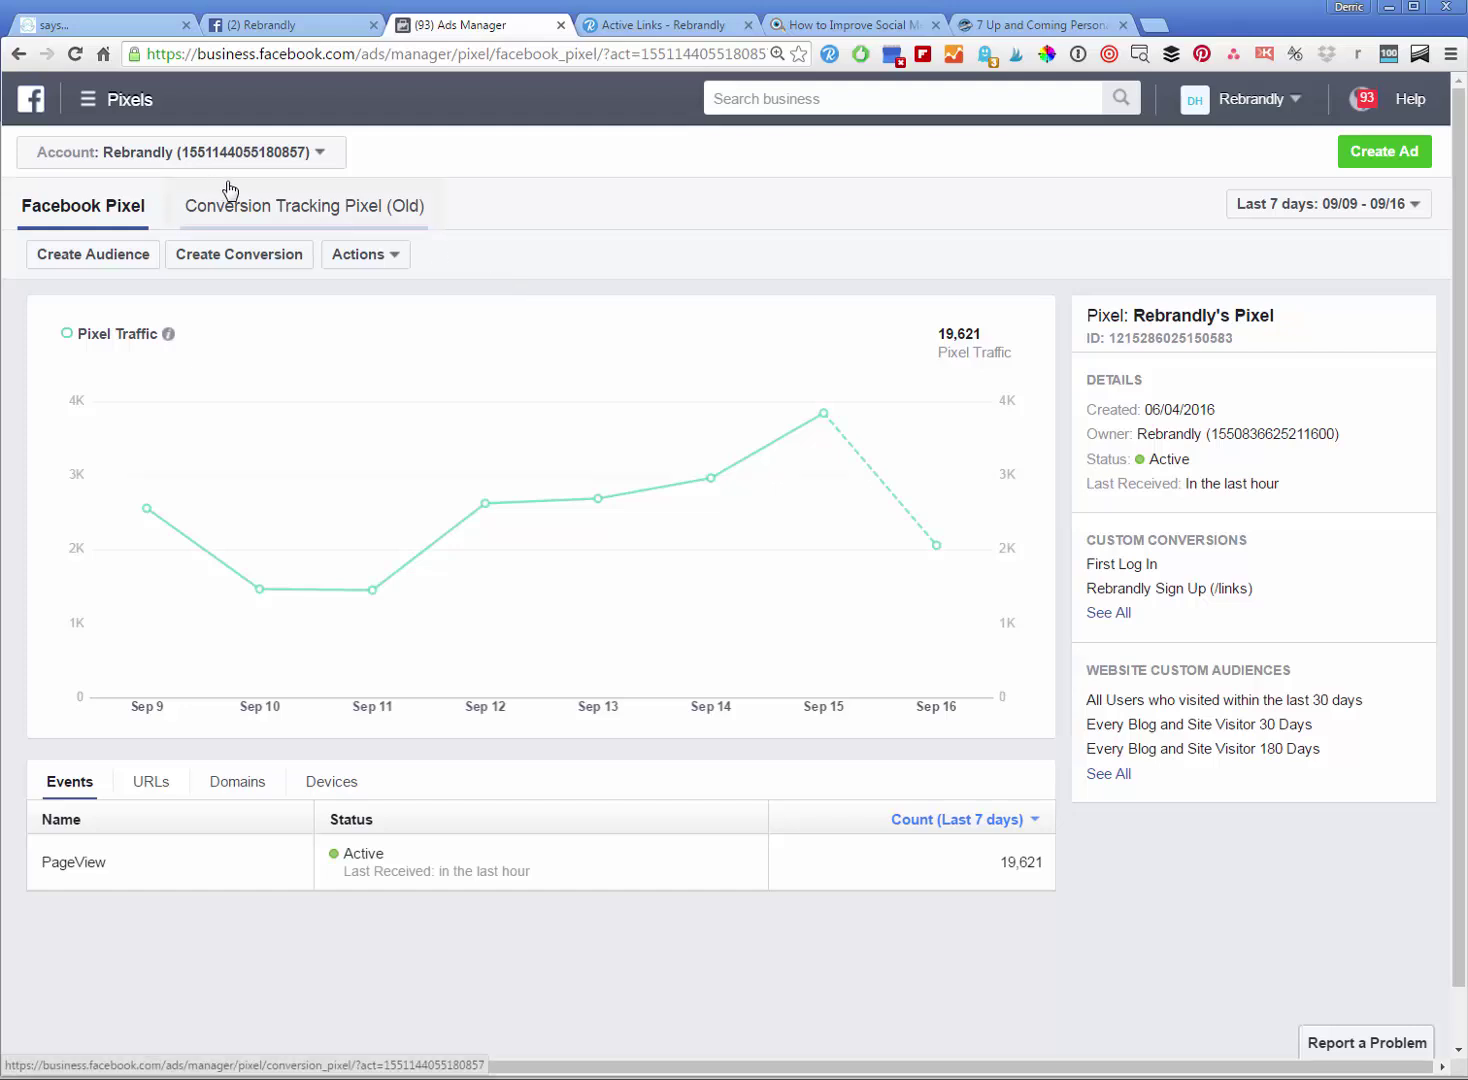
{"action": "left_click", "coordinate": [108, 108]}
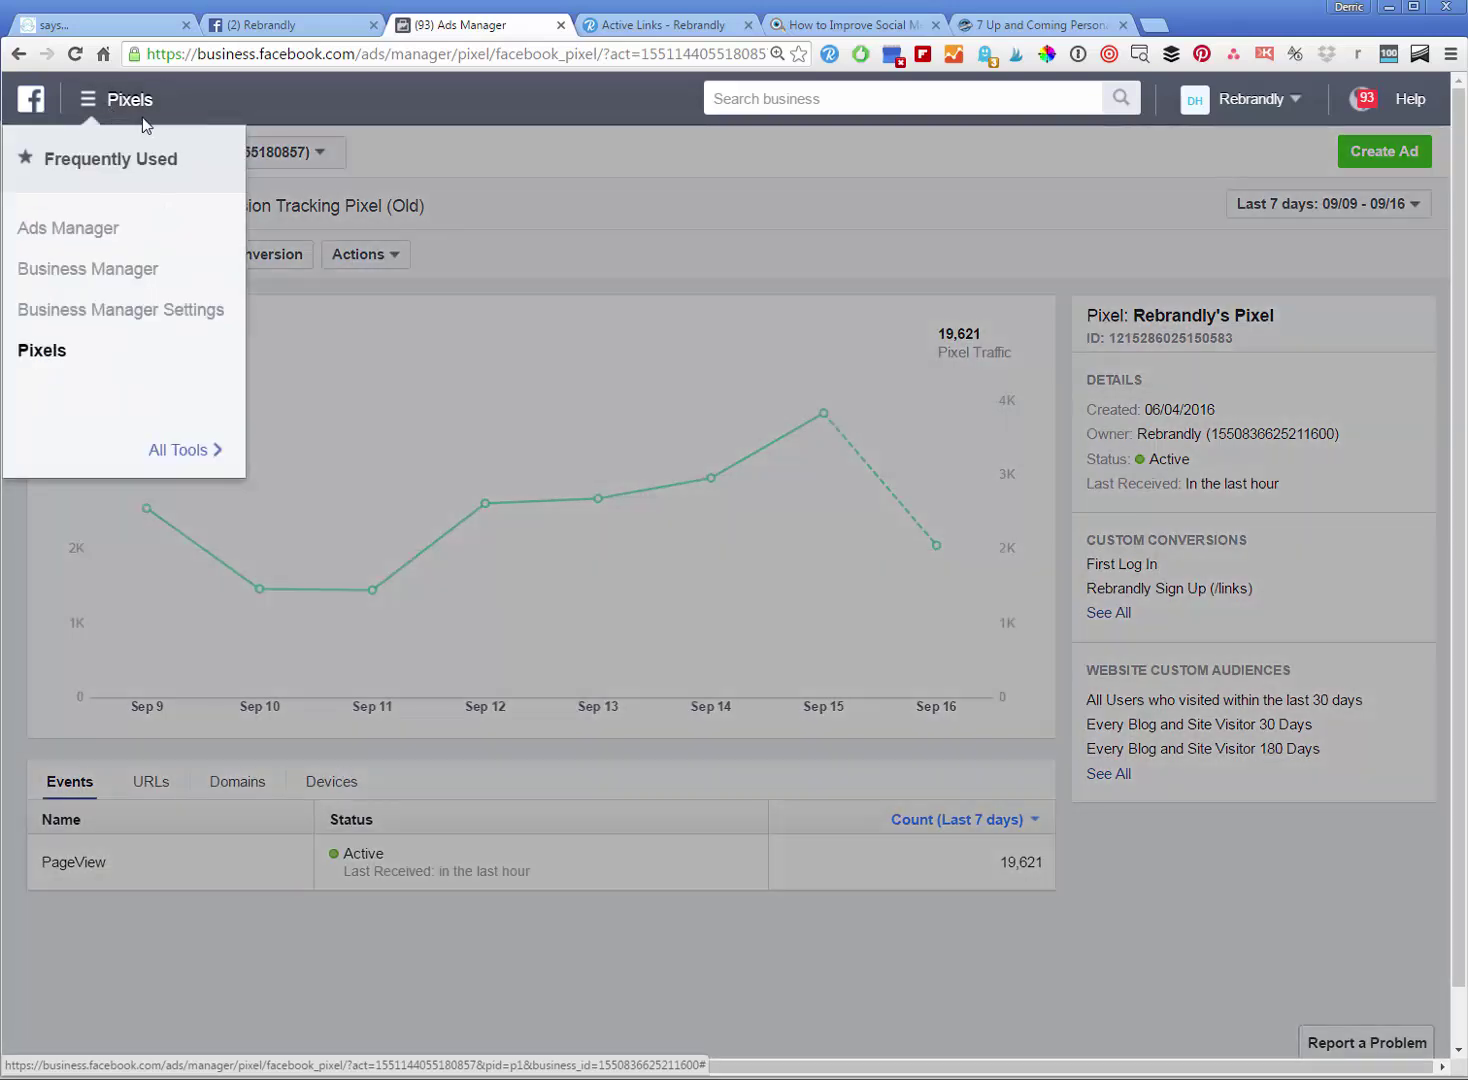
{"action": "mouse_move", "coordinate": [71, 190]}
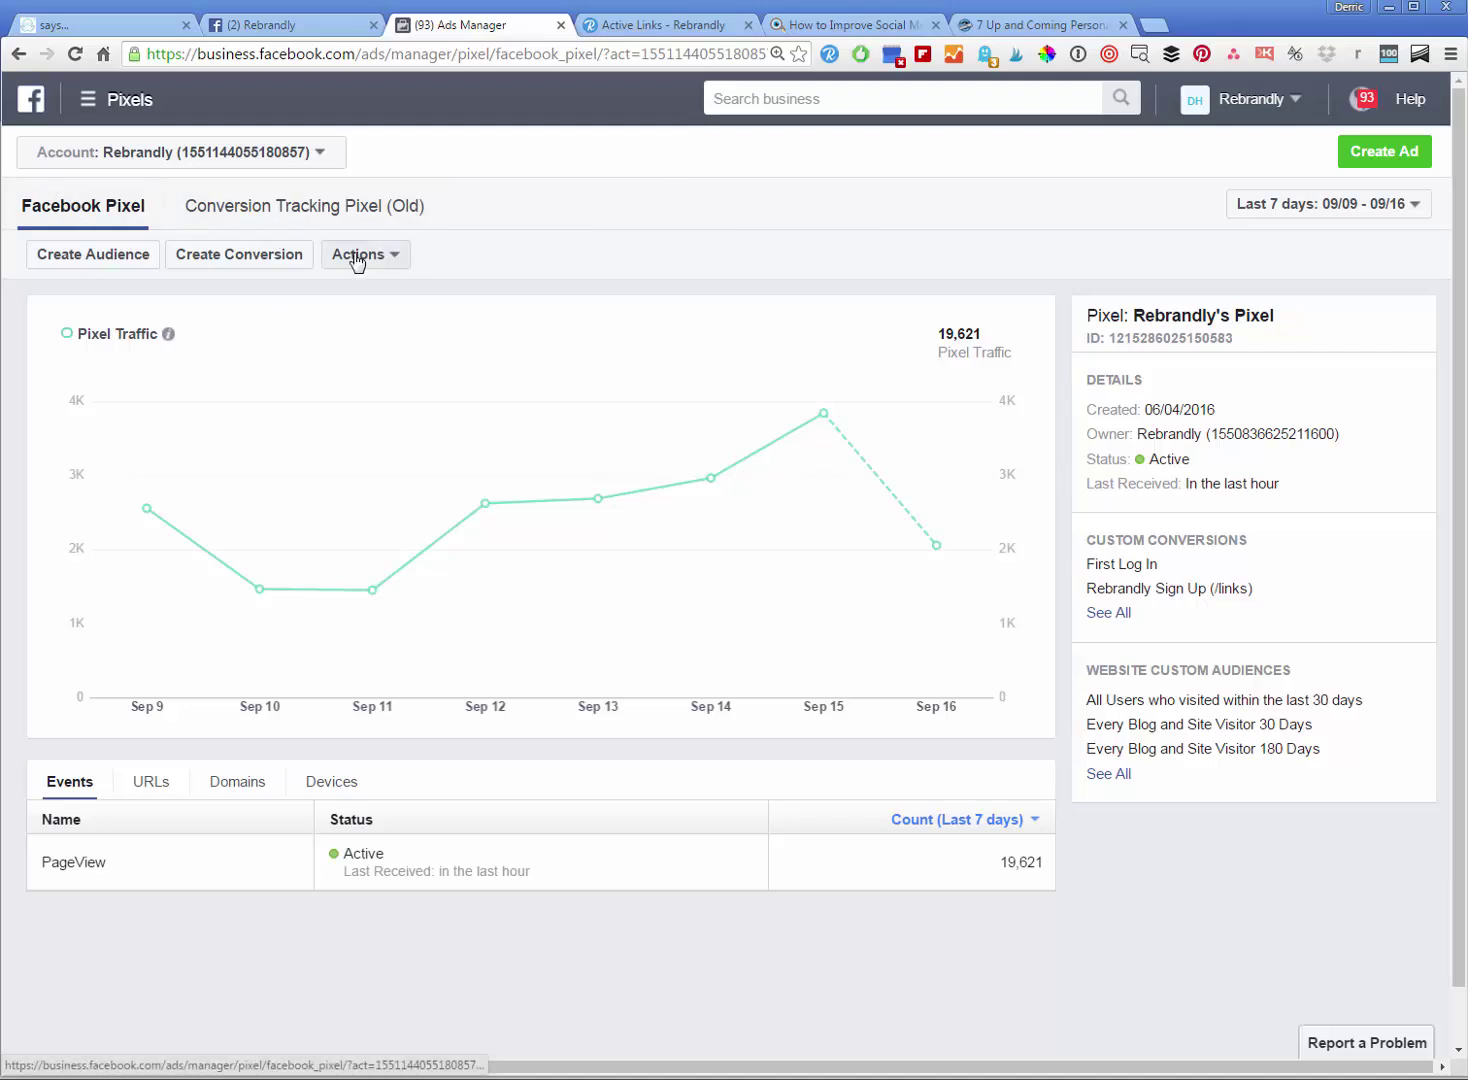
{"action": "left_click", "coordinate": [358, 259]}
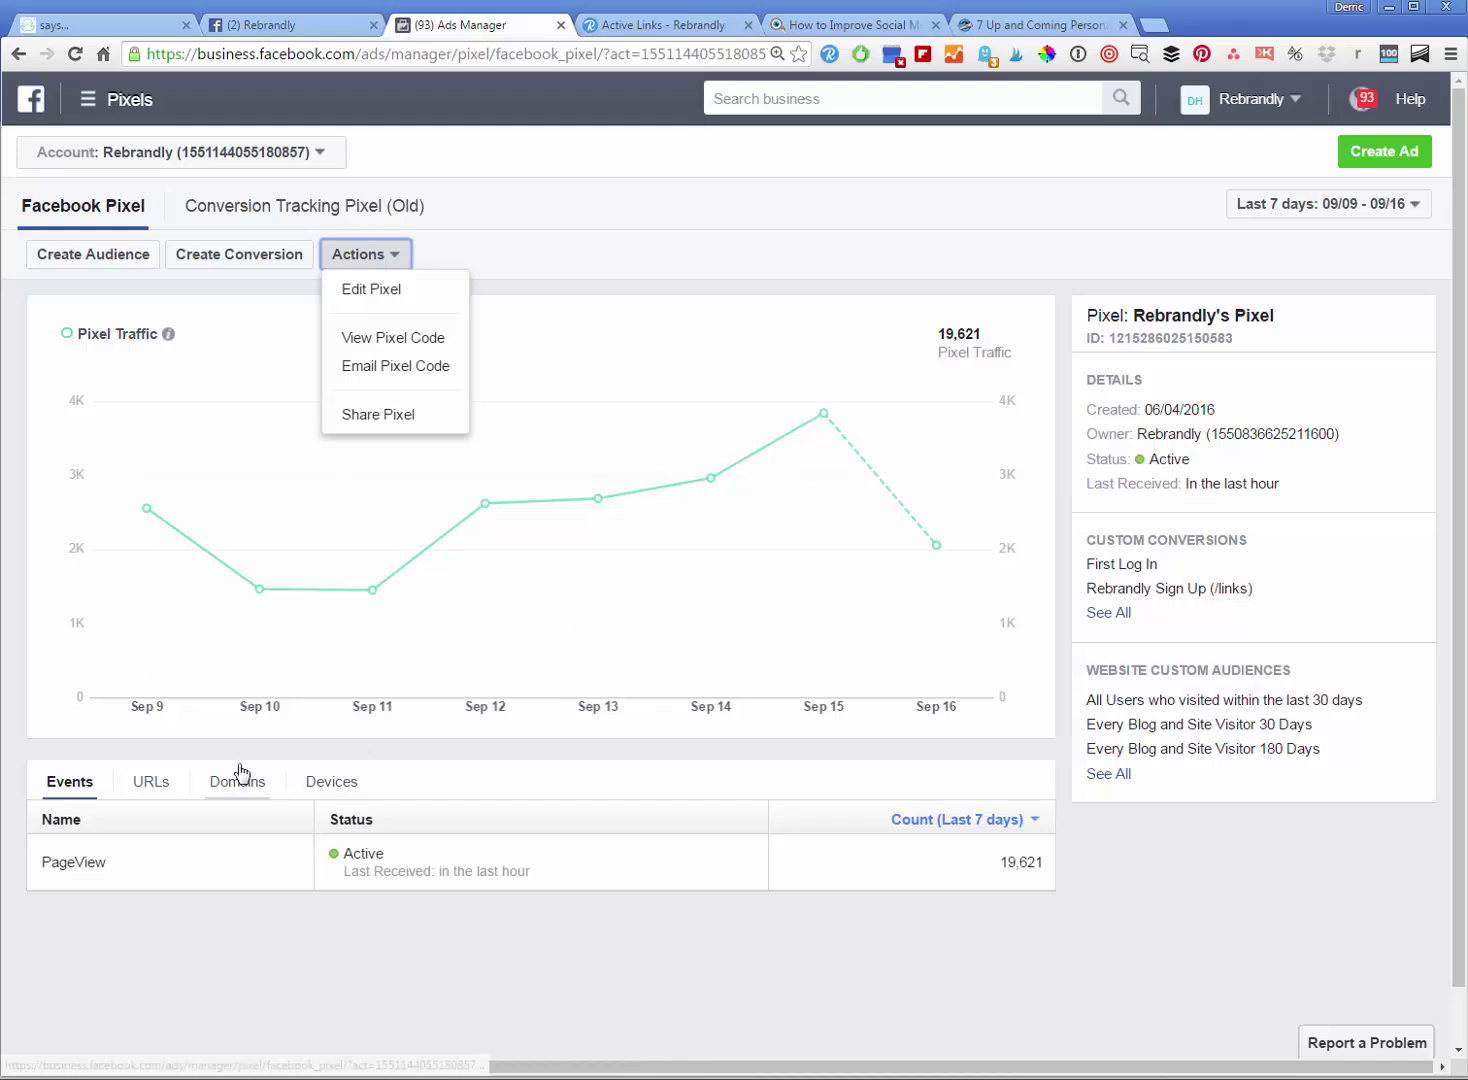
{"action": "left_click", "coordinate": [441, 343]}
{"action": "scroll", "coordinate": [711, 812], "scroll_direction": "down", "scroll_amount": 3}
{"action": "left_click", "coordinate": [734, 710]}
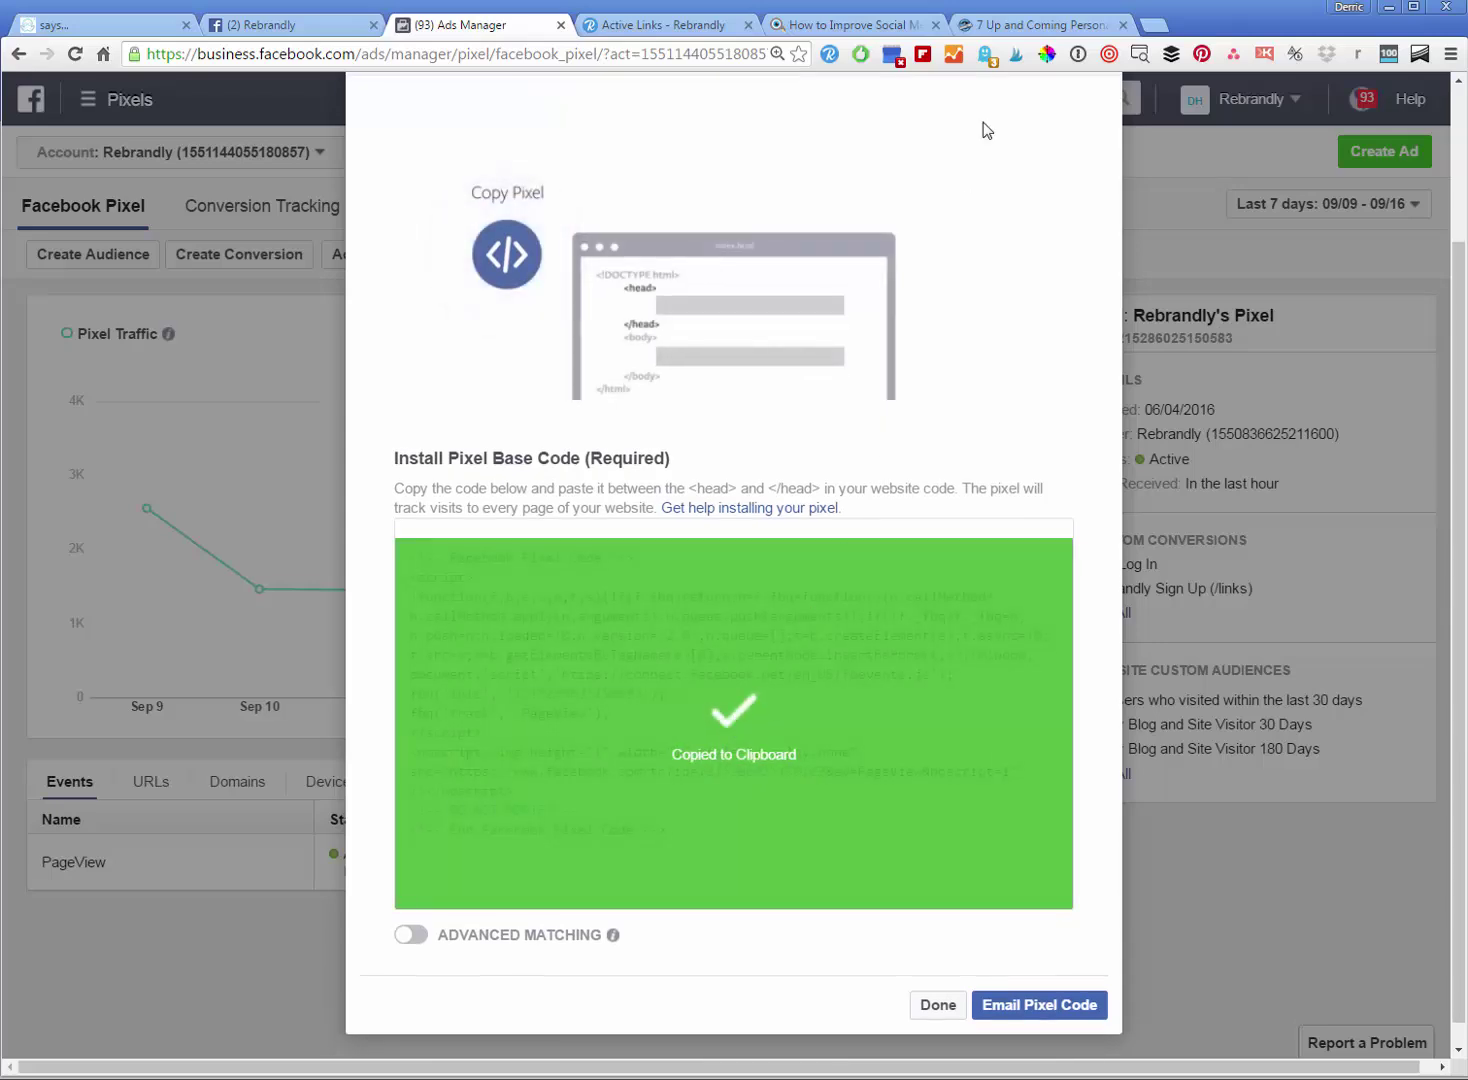
{"action": "left_click", "coordinate": [678, 26]}
{"action": "left_click", "coordinate": [819, 21]}
{"action": "left_click", "coordinate": [1000, 793]}
Step: Discard the new retargeting, attach FB RB Pixel, save the link and copy it
{"action": "key", "text": "ctrl+v"}
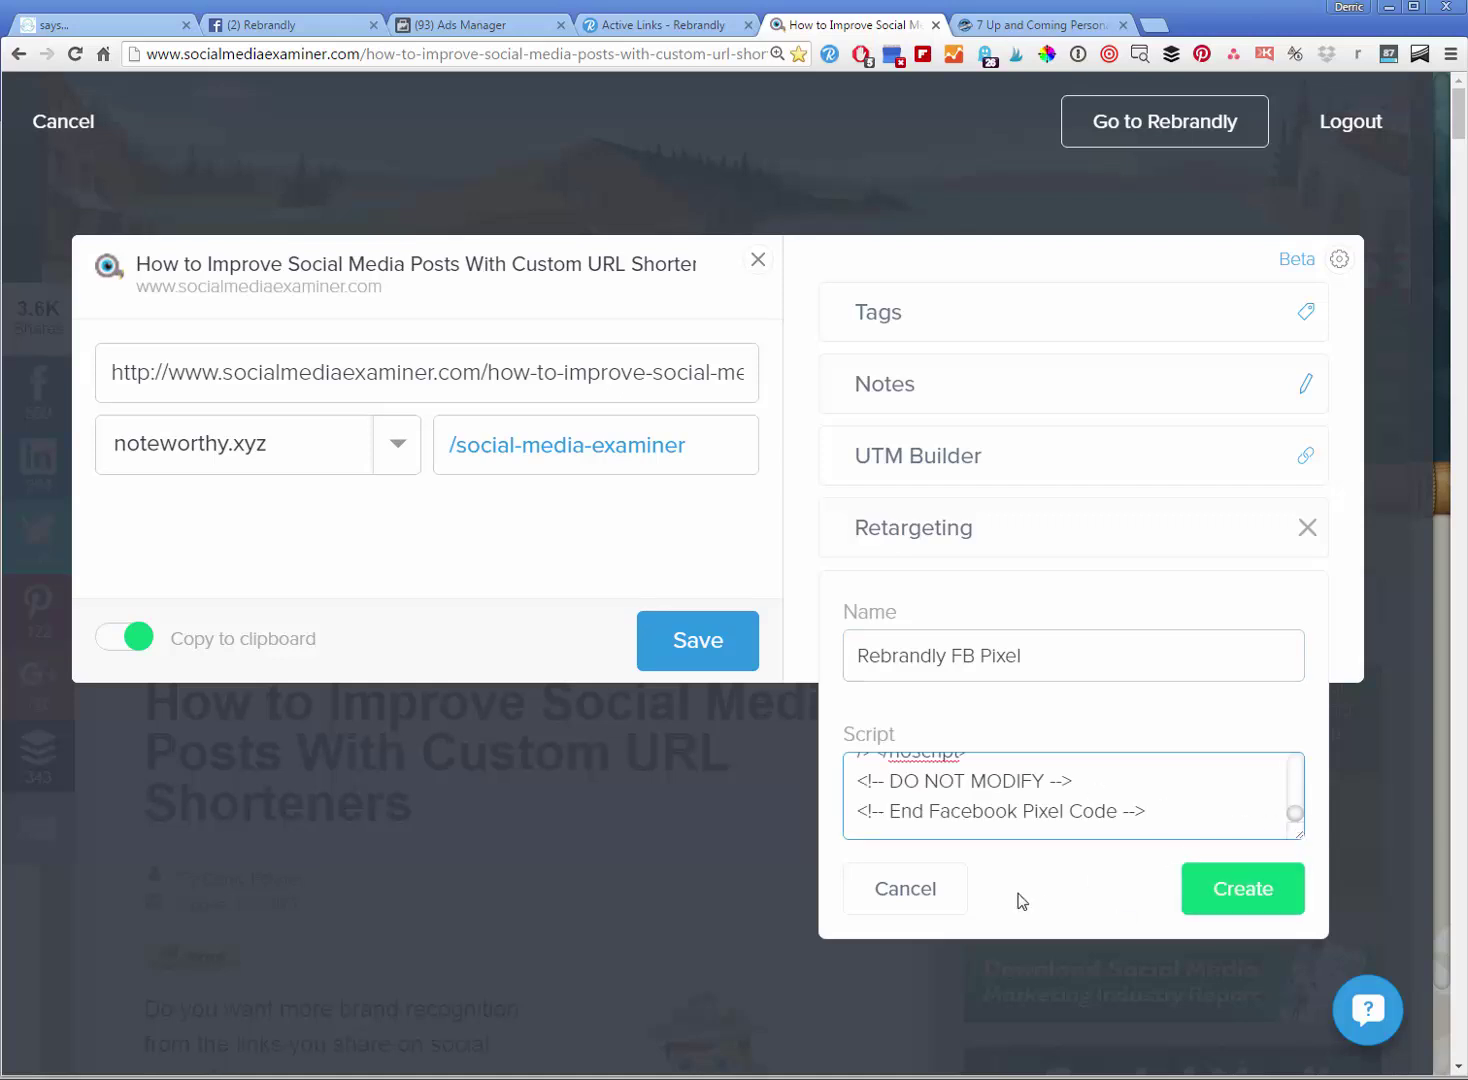
{"action": "left_click", "coordinate": [893, 906]}
{"action": "left_click", "coordinate": [910, 700]}
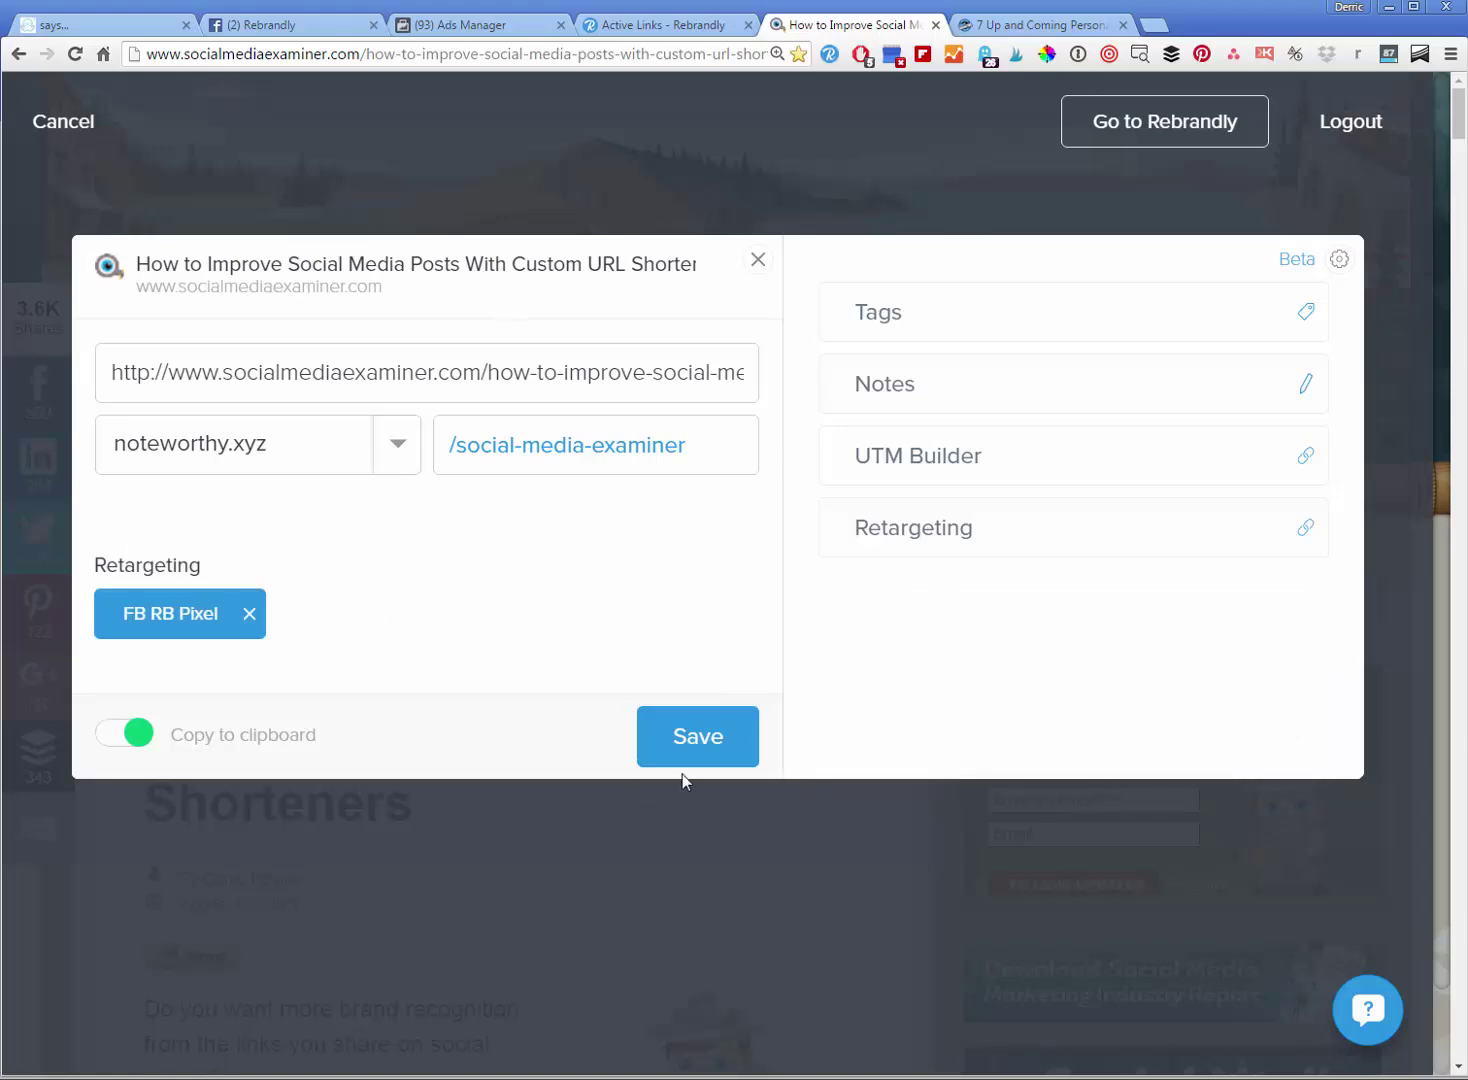
{"action": "left_click", "coordinate": [702, 754]}
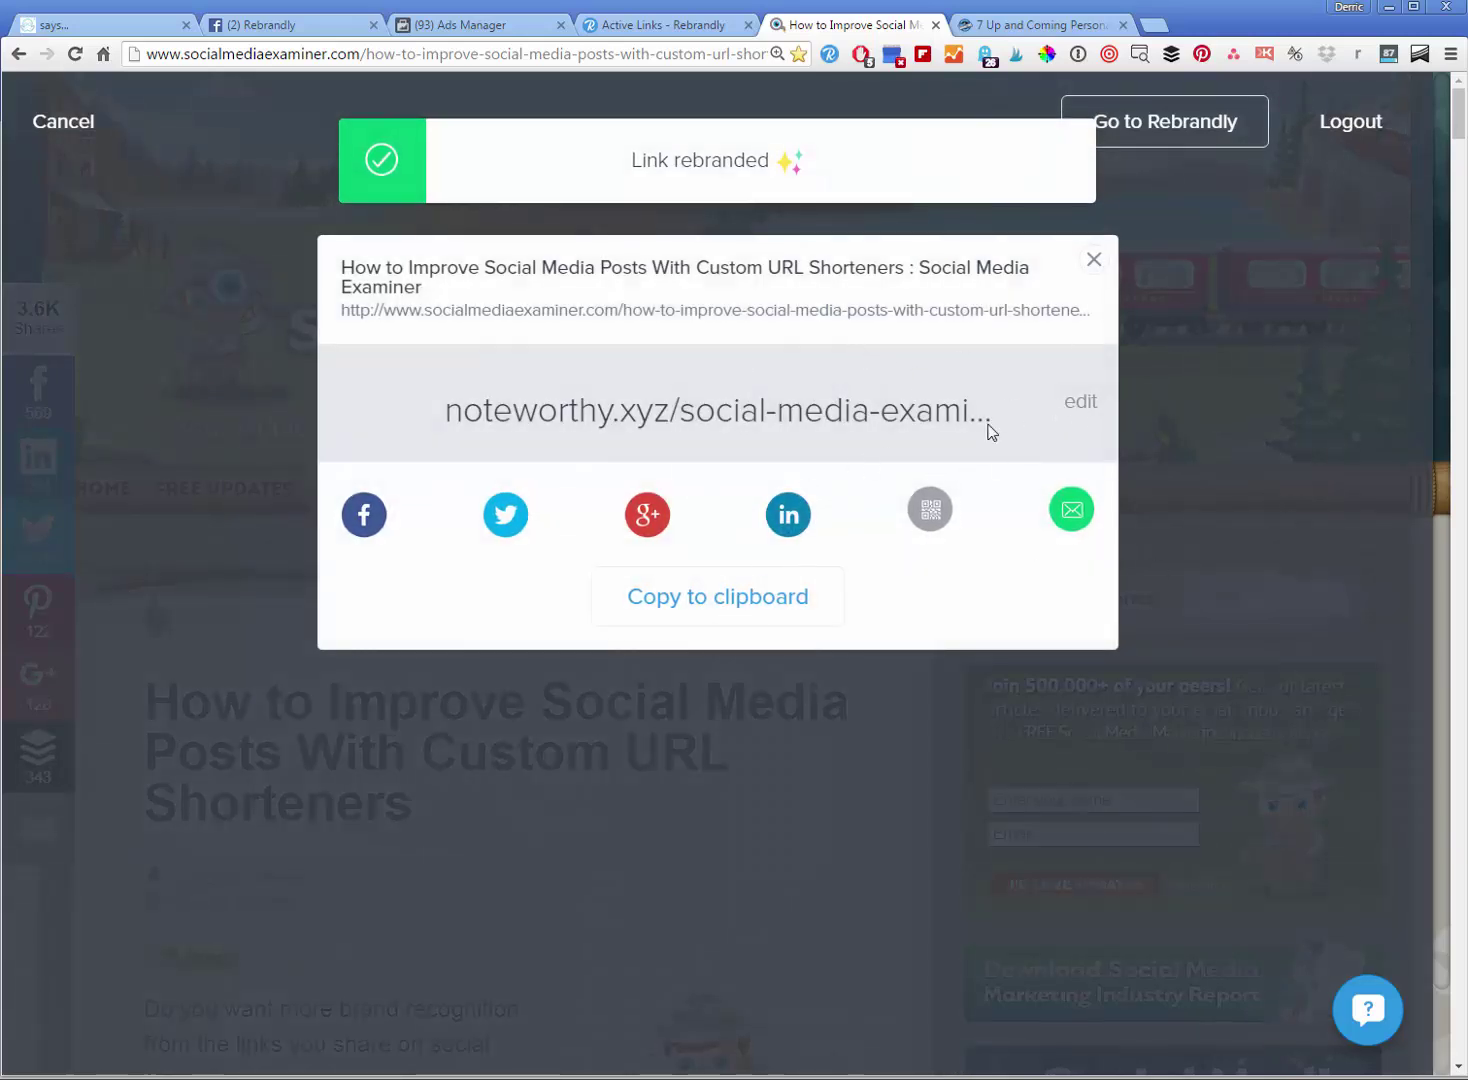
{"action": "left_click", "coordinate": [683, 600]}
Step: Start a new post on Facebook, posting as the Rebrandly page
{"action": "left_click", "coordinate": [268, 34]}
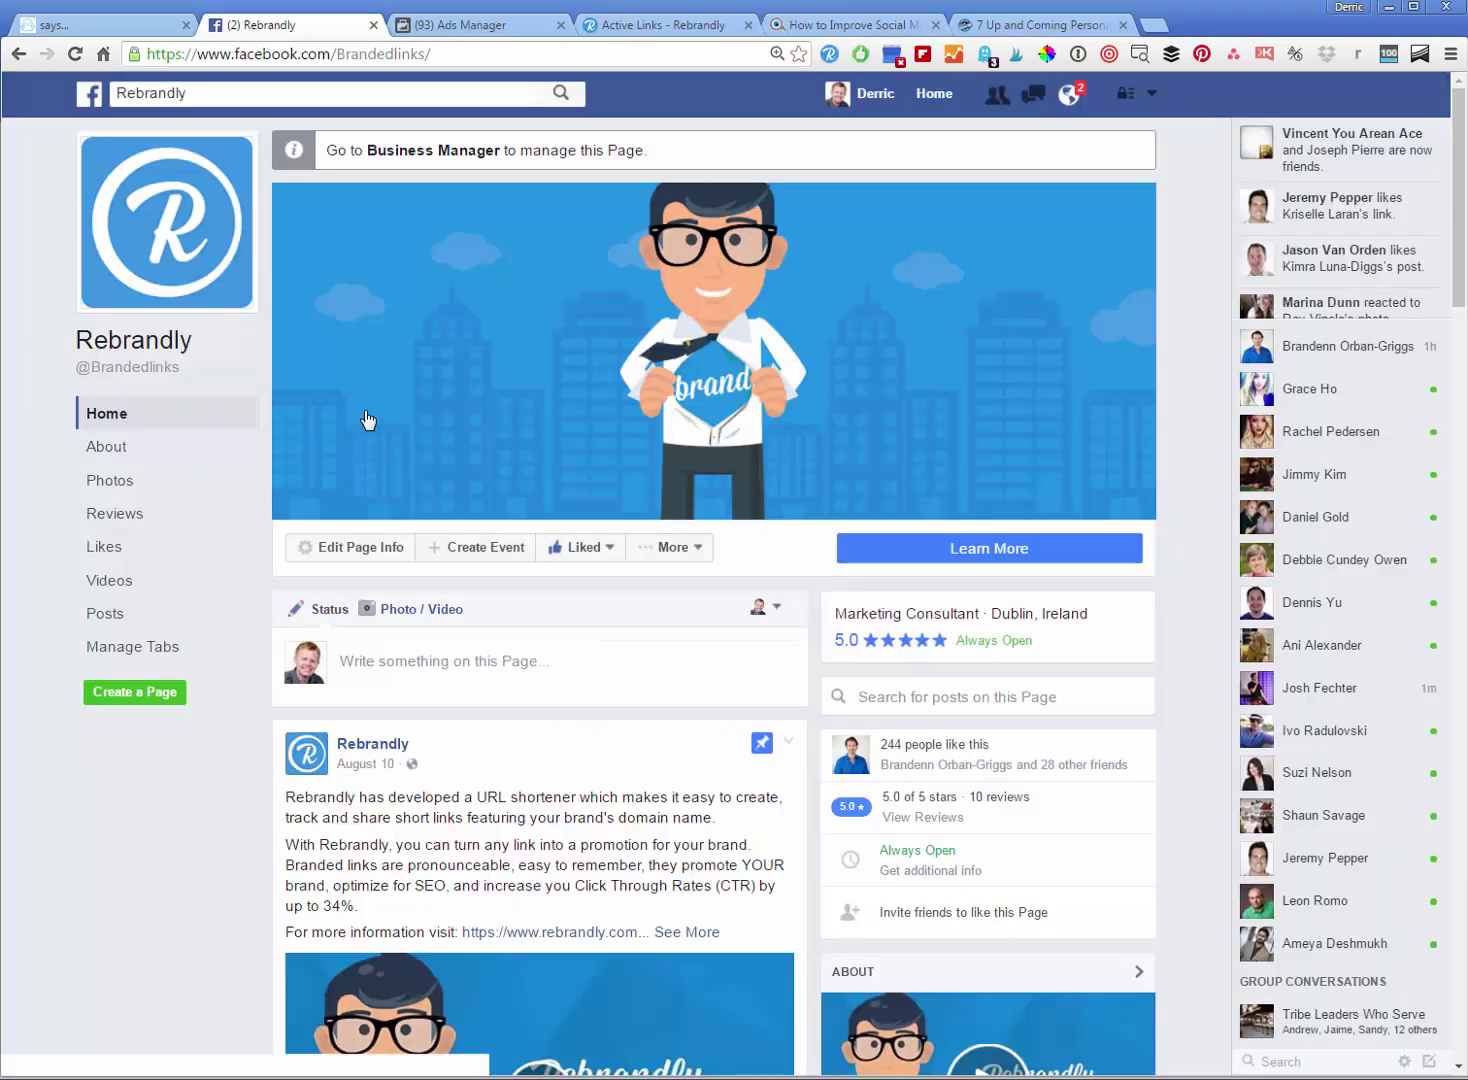
{"action": "left_click", "coordinate": [468, 666]}
{"action": "key", "text": "ctrl+v"}
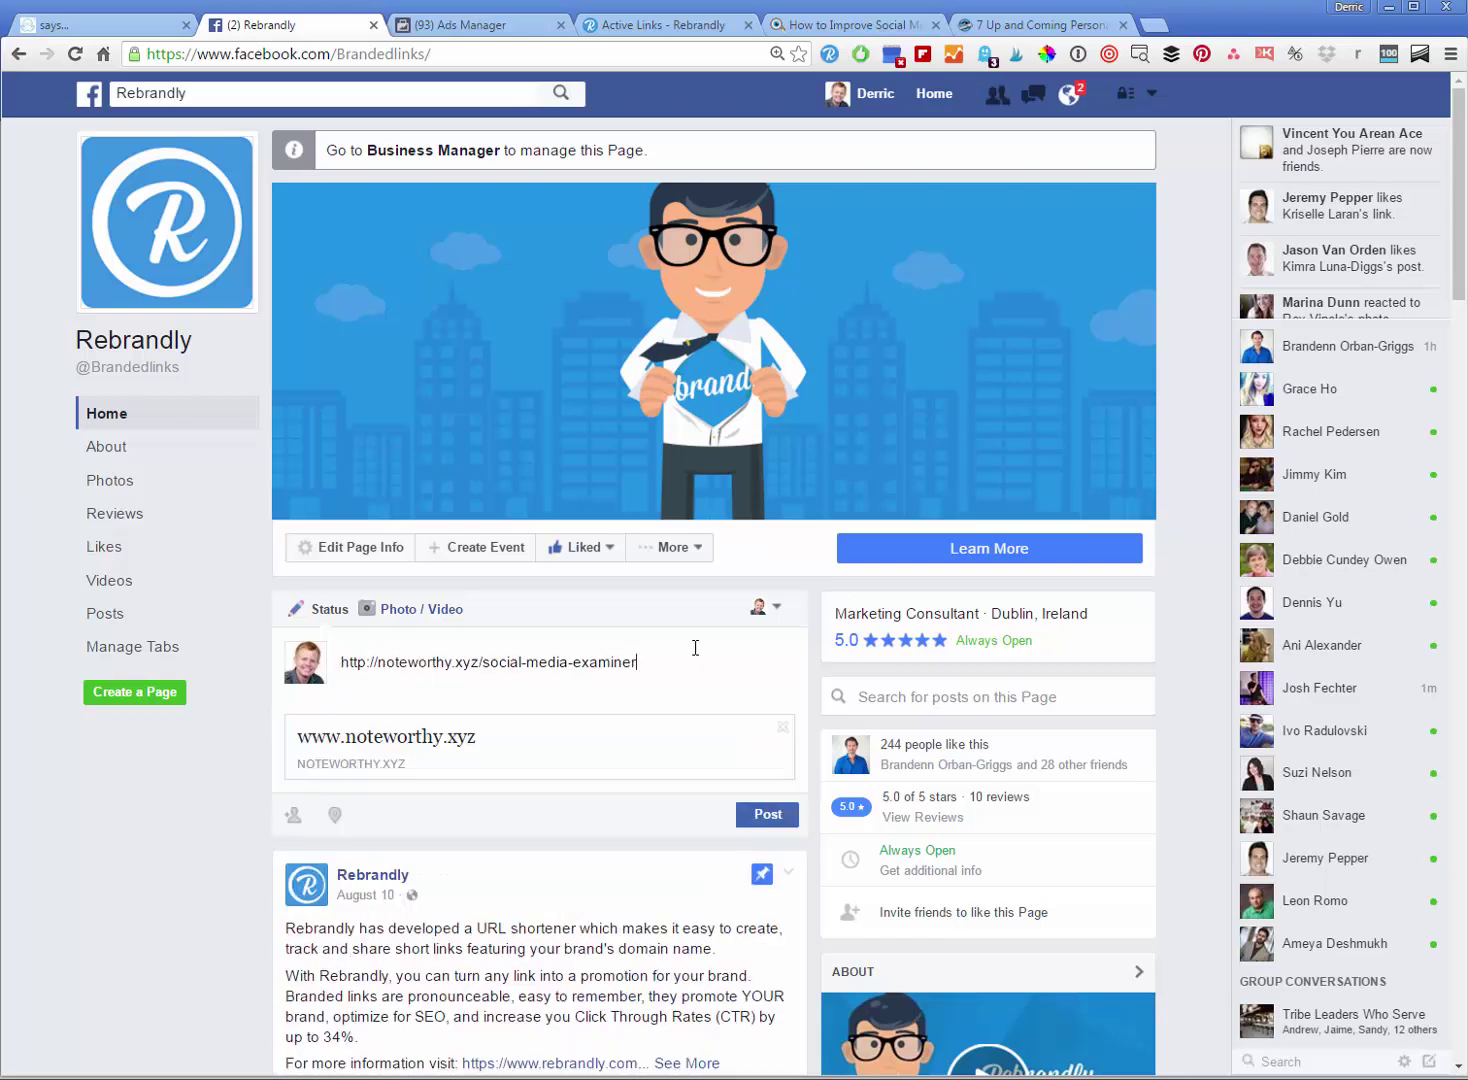
{"action": "left_click", "coordinate": [774, 613]}
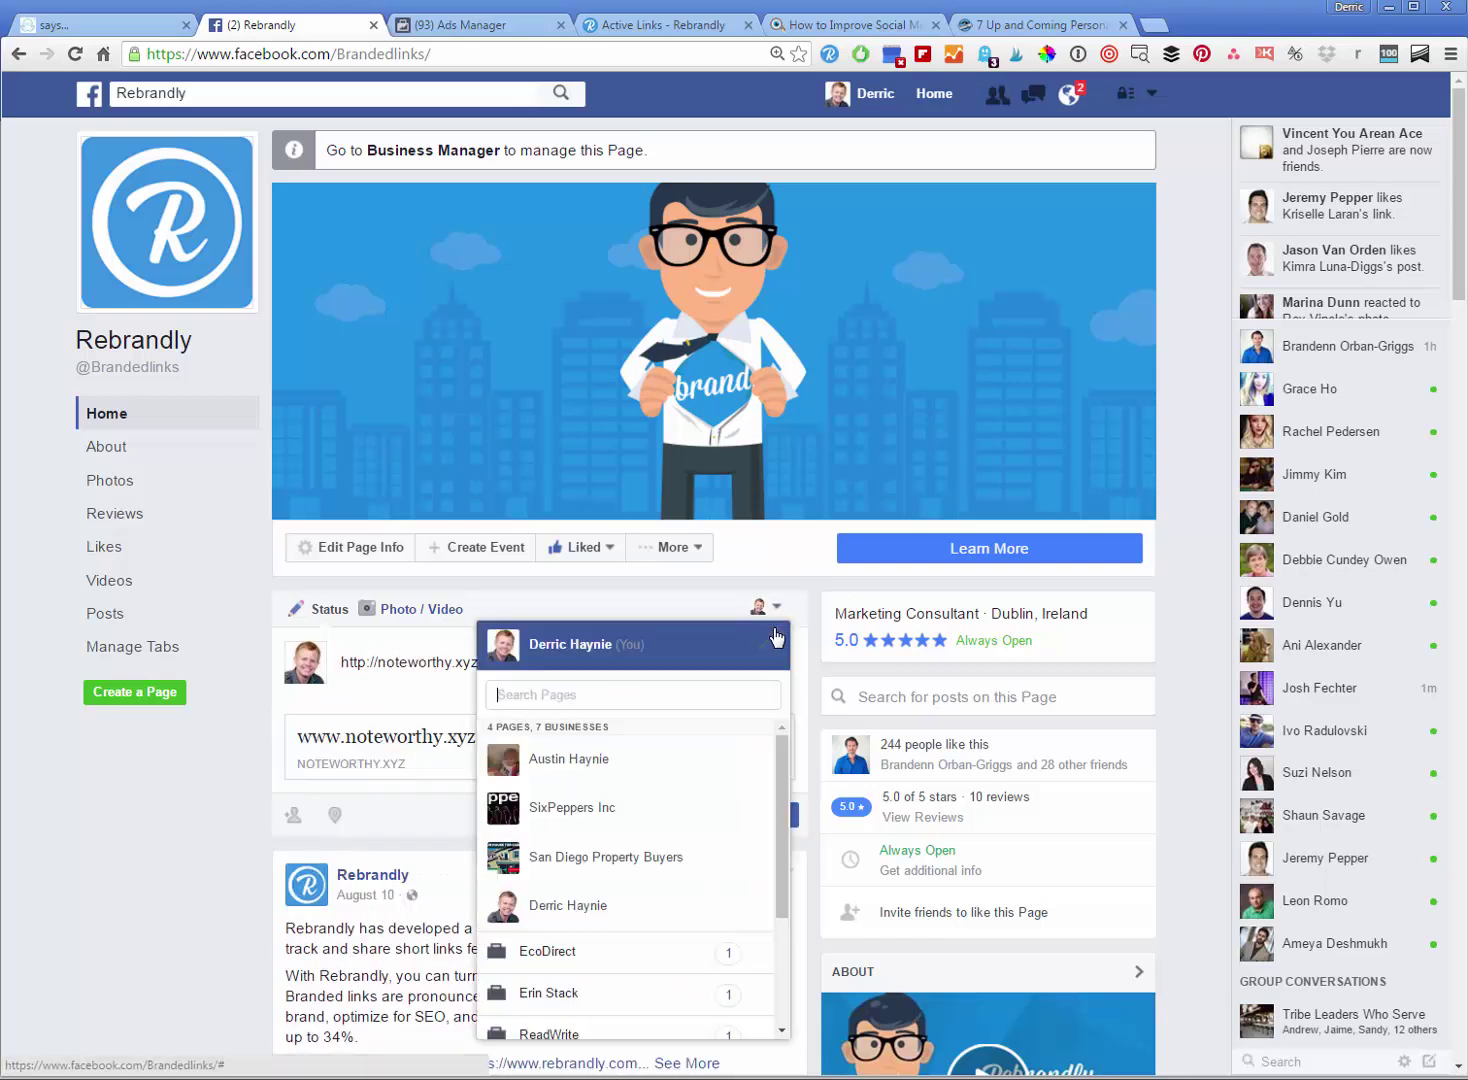
{"action": "scroll", "coordinate": [660, 866], "scroll_direction": "down", "scroll_amount": 2}
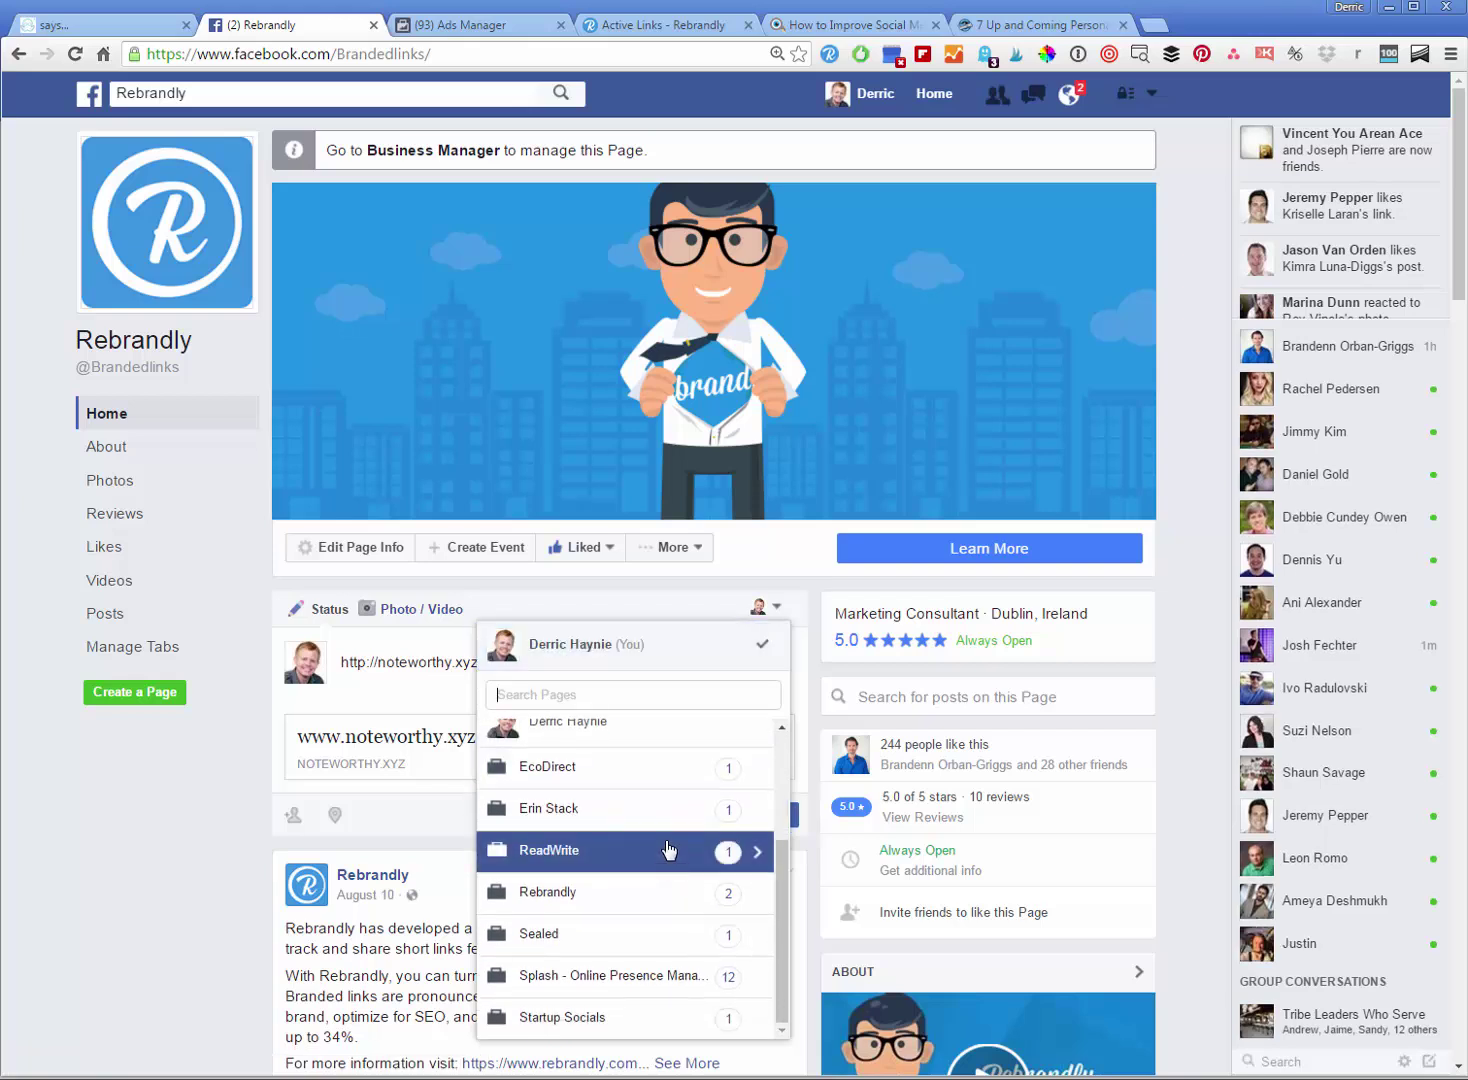
{"action": "scroll", "coordinate": [574, 895], "scroll_direction": "down", "scroll_amount": 1}
{"action": "left_click", "coordinate": [574, 845]}
{"action": "left_click", "coordinate": [583, 783]}
{"action": "left_click", "coordinate": [484, 672]}
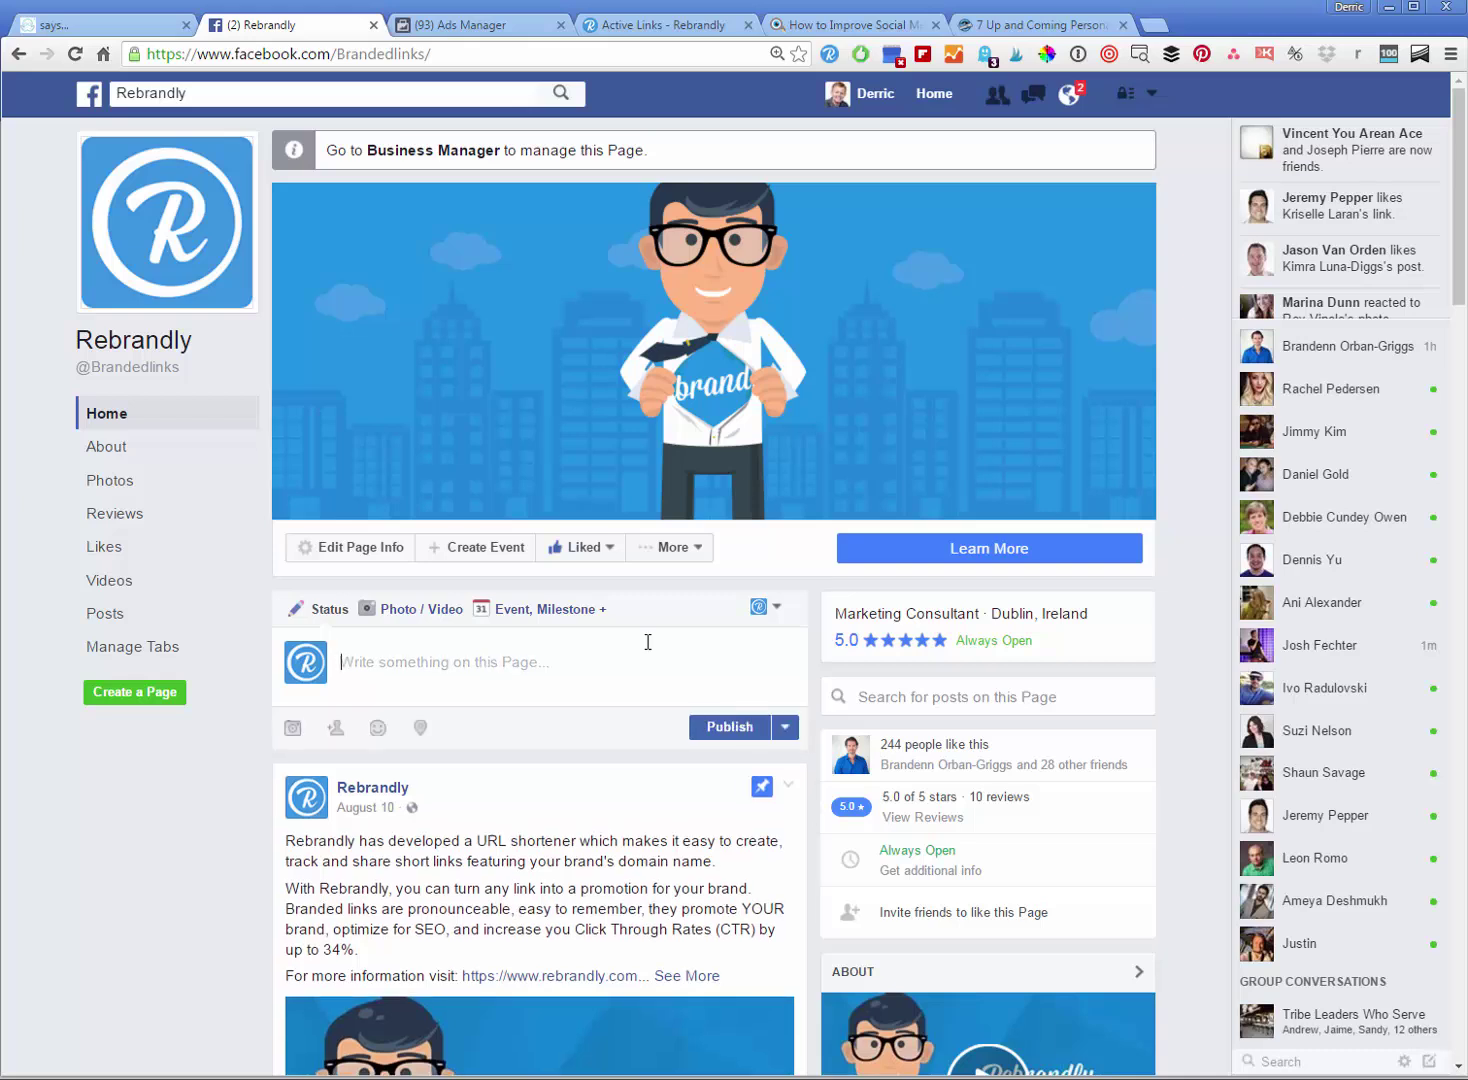
{"action": "left_click", "coordinate": [762, 607]}
{"action": "left_click", "coordinate": [606, 739]}
Step: Put 'Check out our latest guest post from Social Media Examiner:' before the pasted link, removing the preview card
{"action": "key", "text": "ctrl+v"}
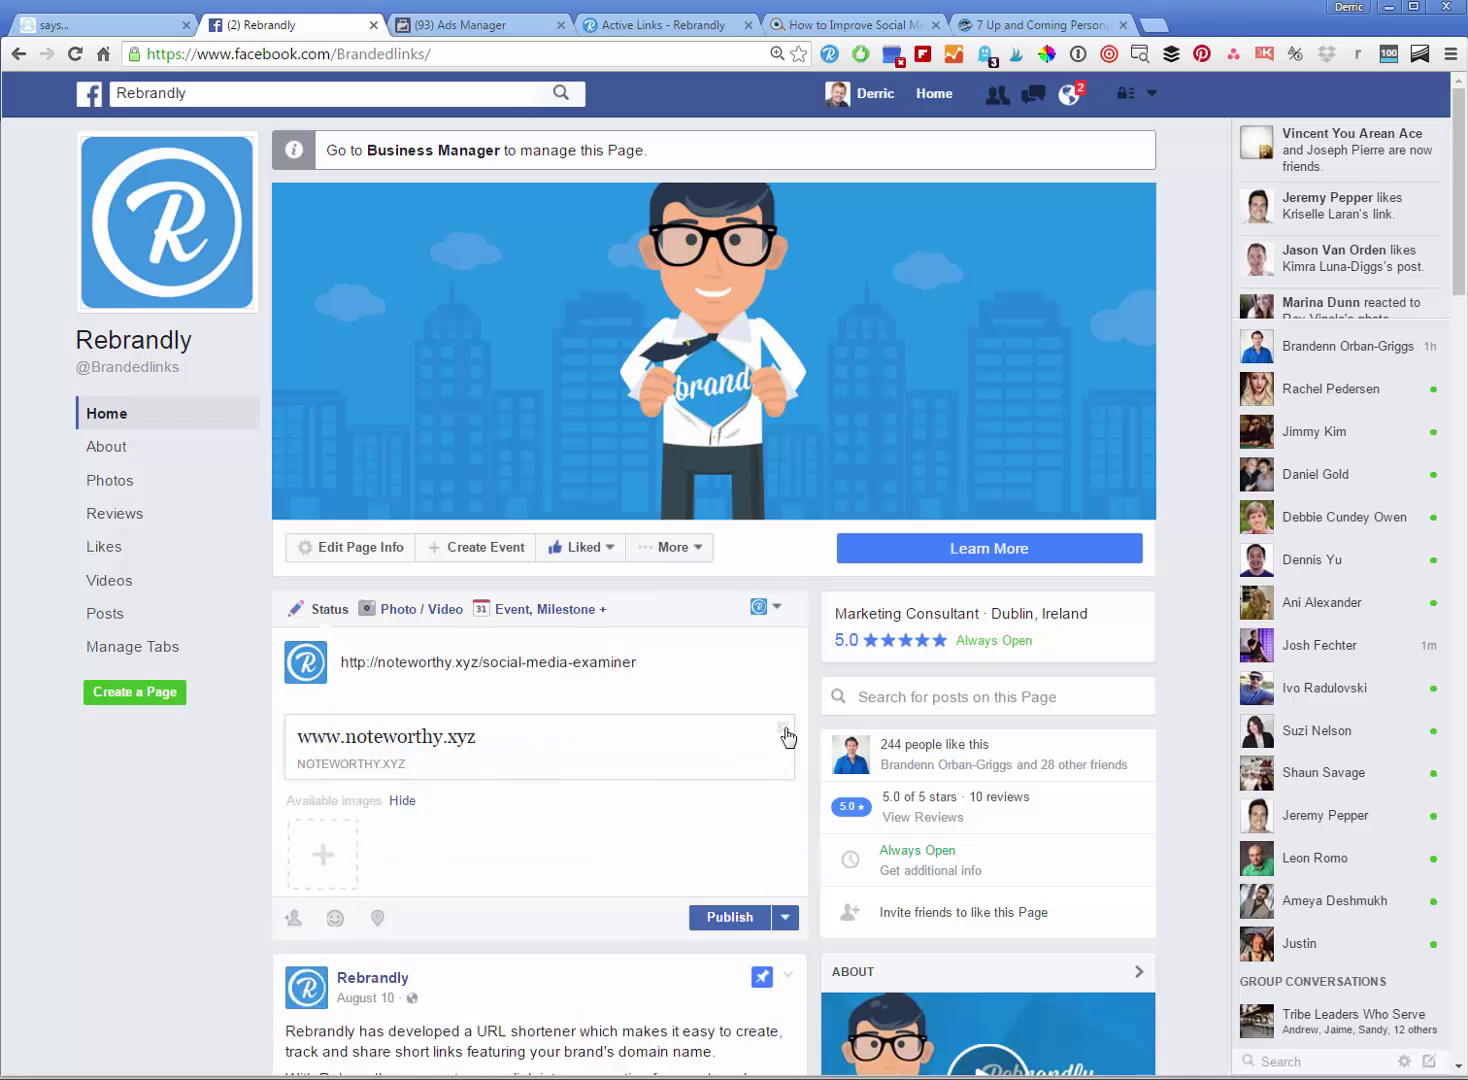
{"action": "left_click", "coordinate": [783, 728]}
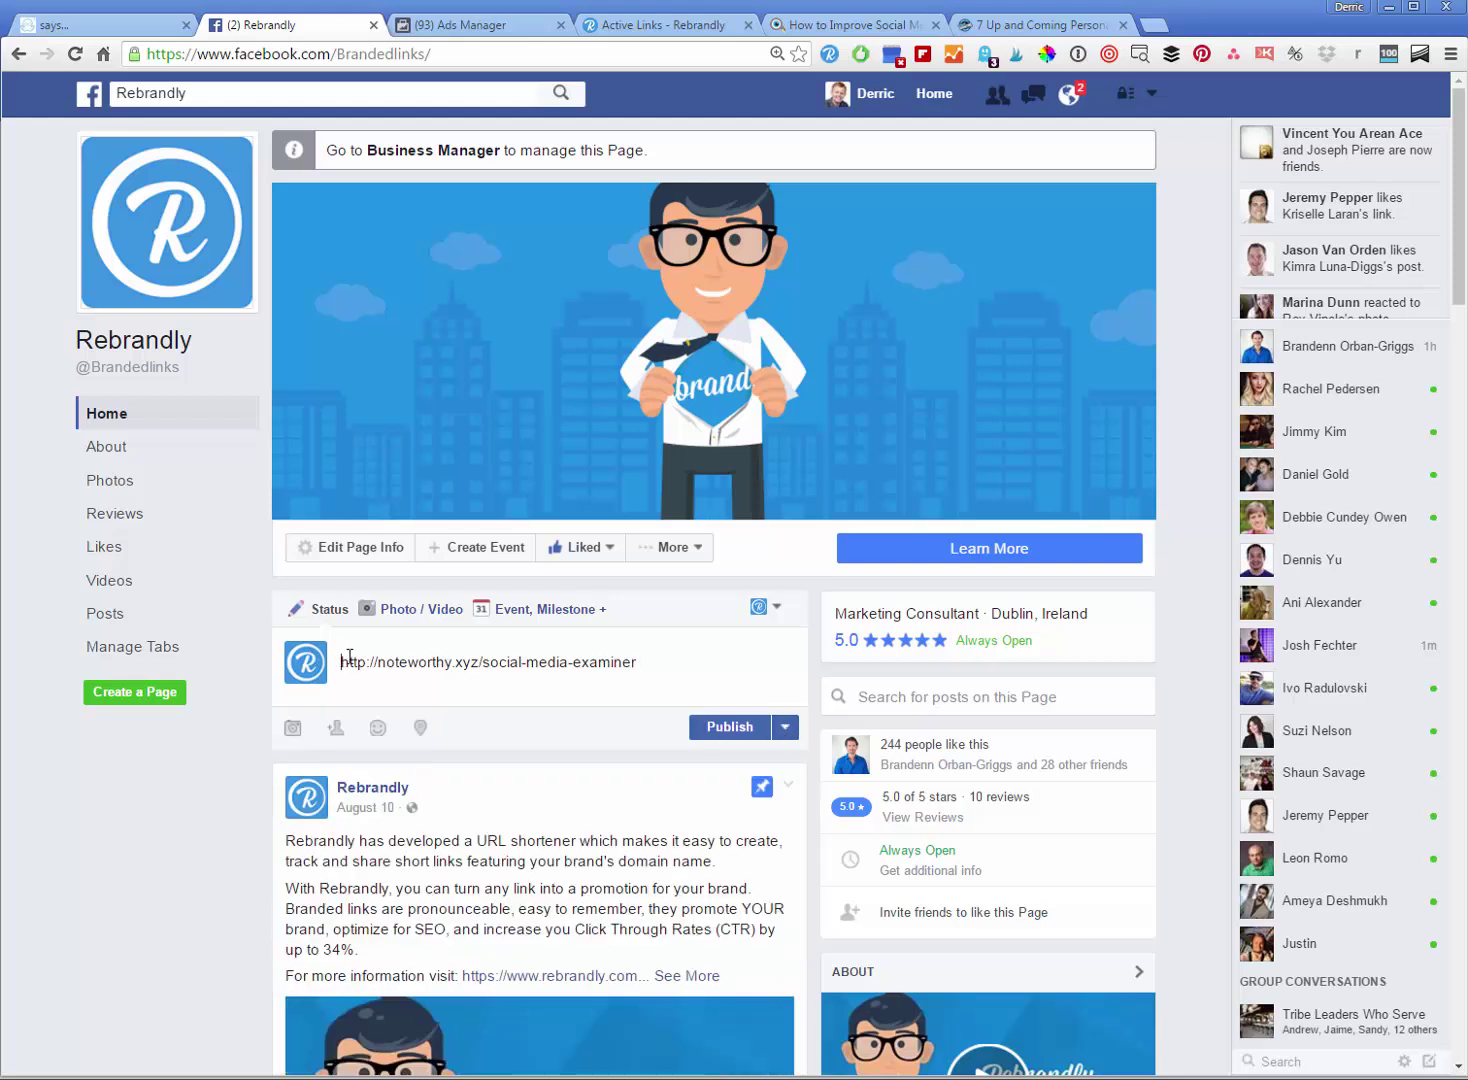
{"action": "left_click_drag", "start_coordinate": [353, 655], "coordinate": [358, 664]}
{"action": "type", "text": "Check out our latest"}
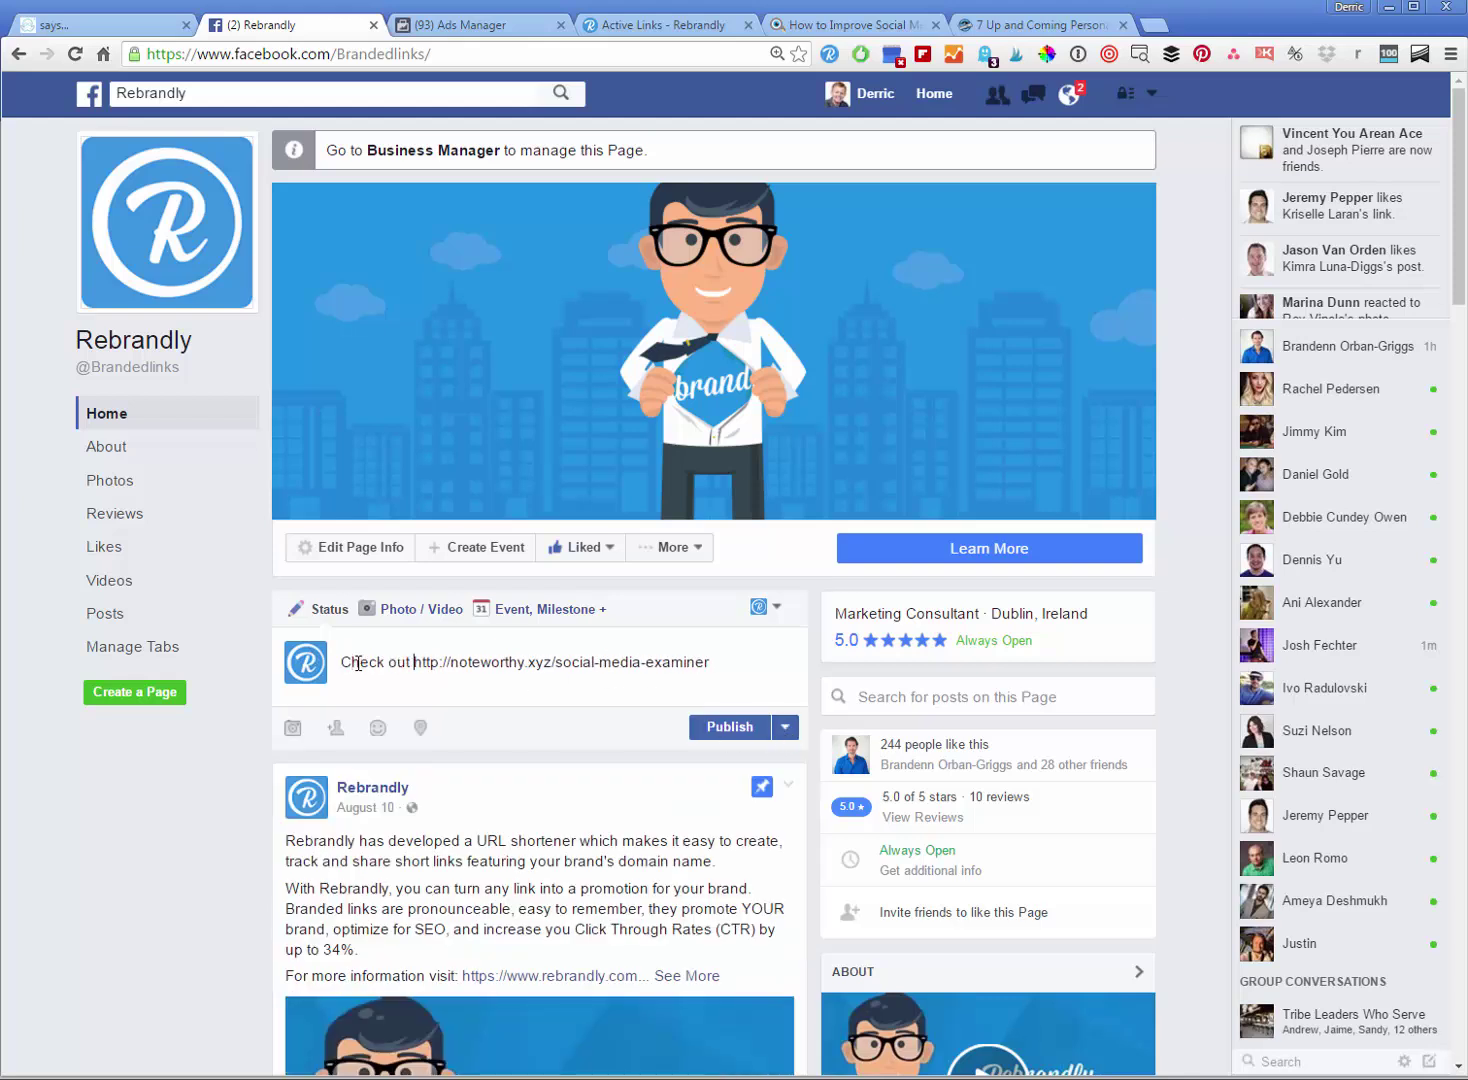
{"action": "type", "text": " guest post from Social"}
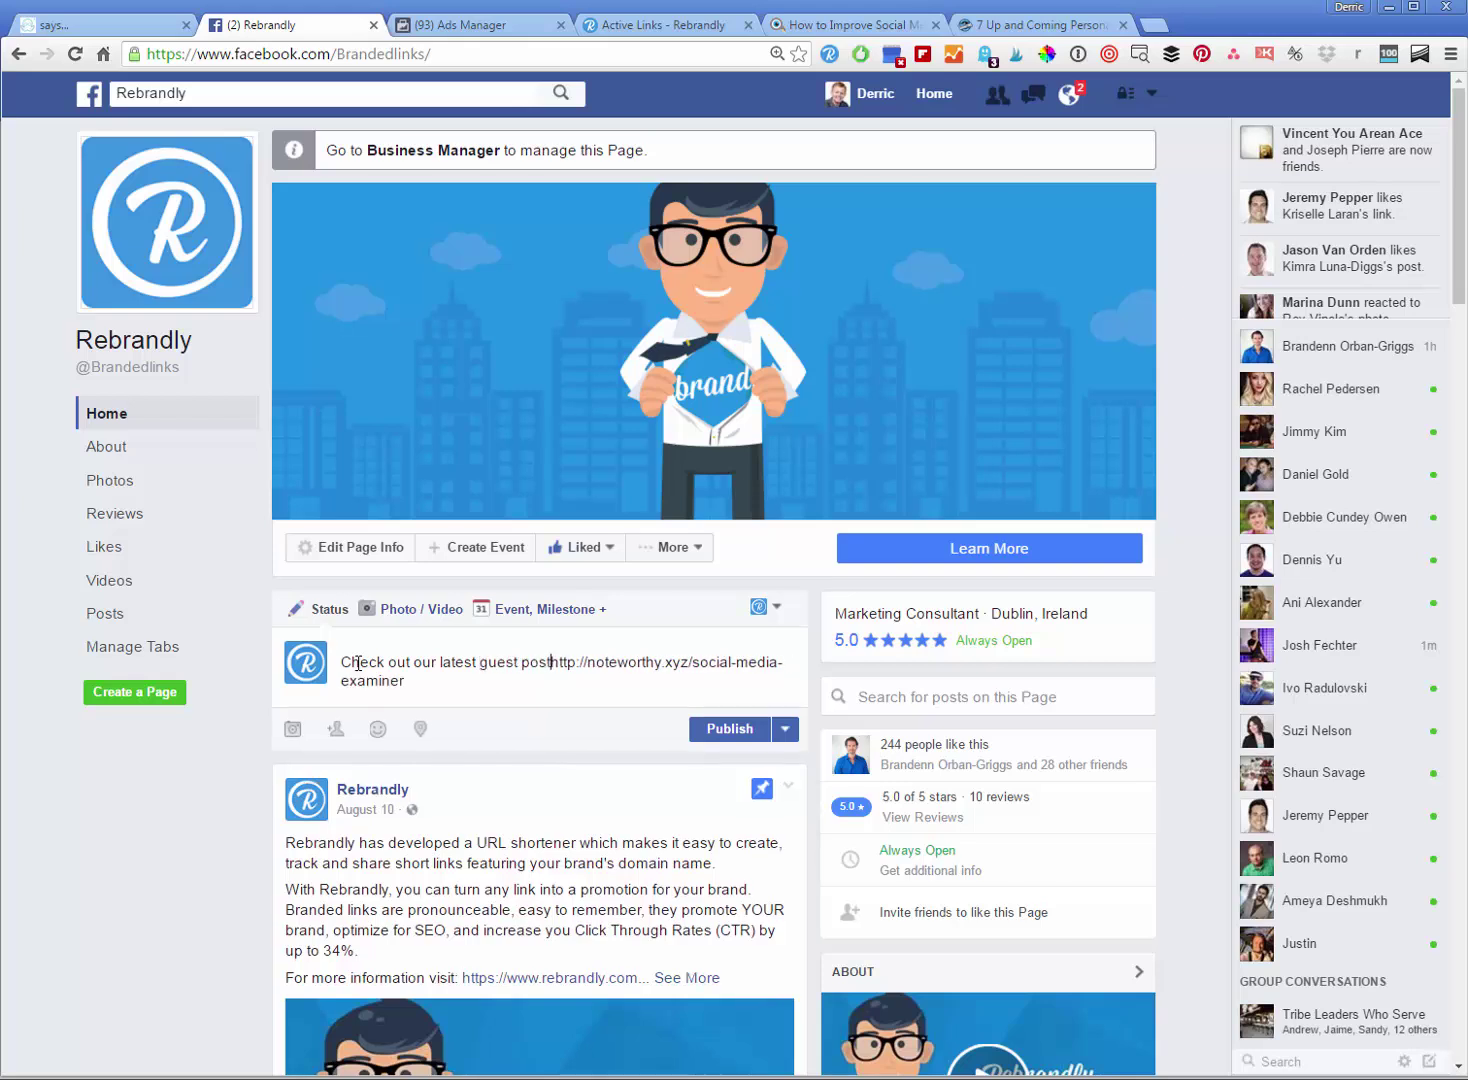
{"action": "type", "text": " Media Examiner:"}
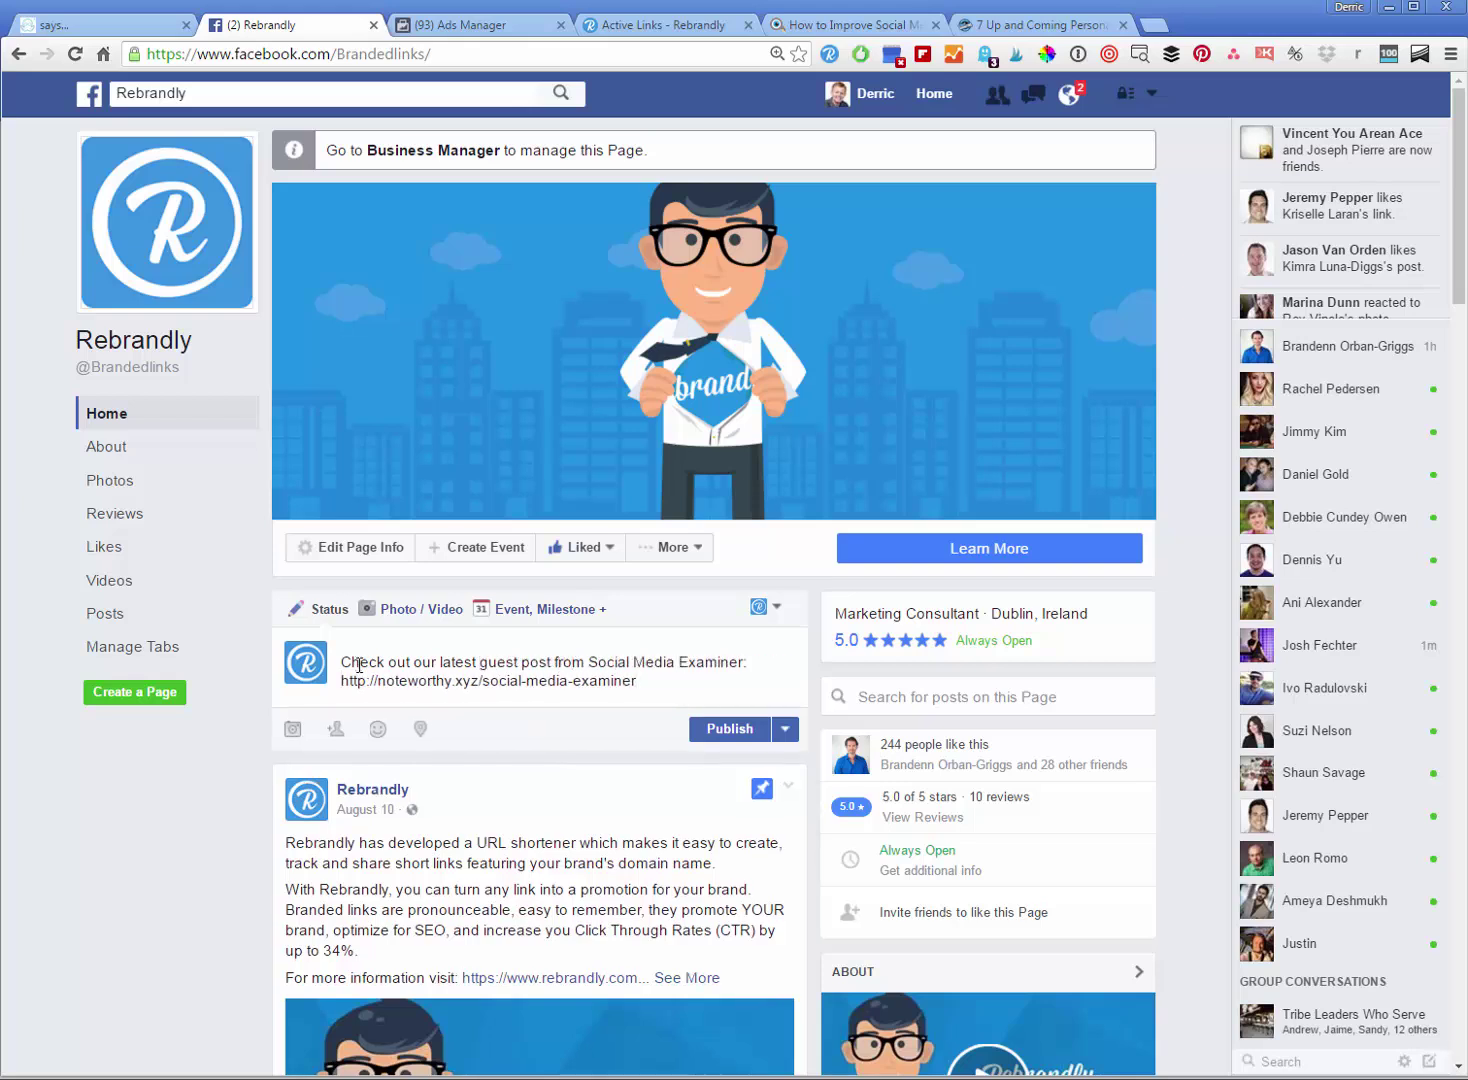
{"action": "left_click", "coordinate": [293, 731]}
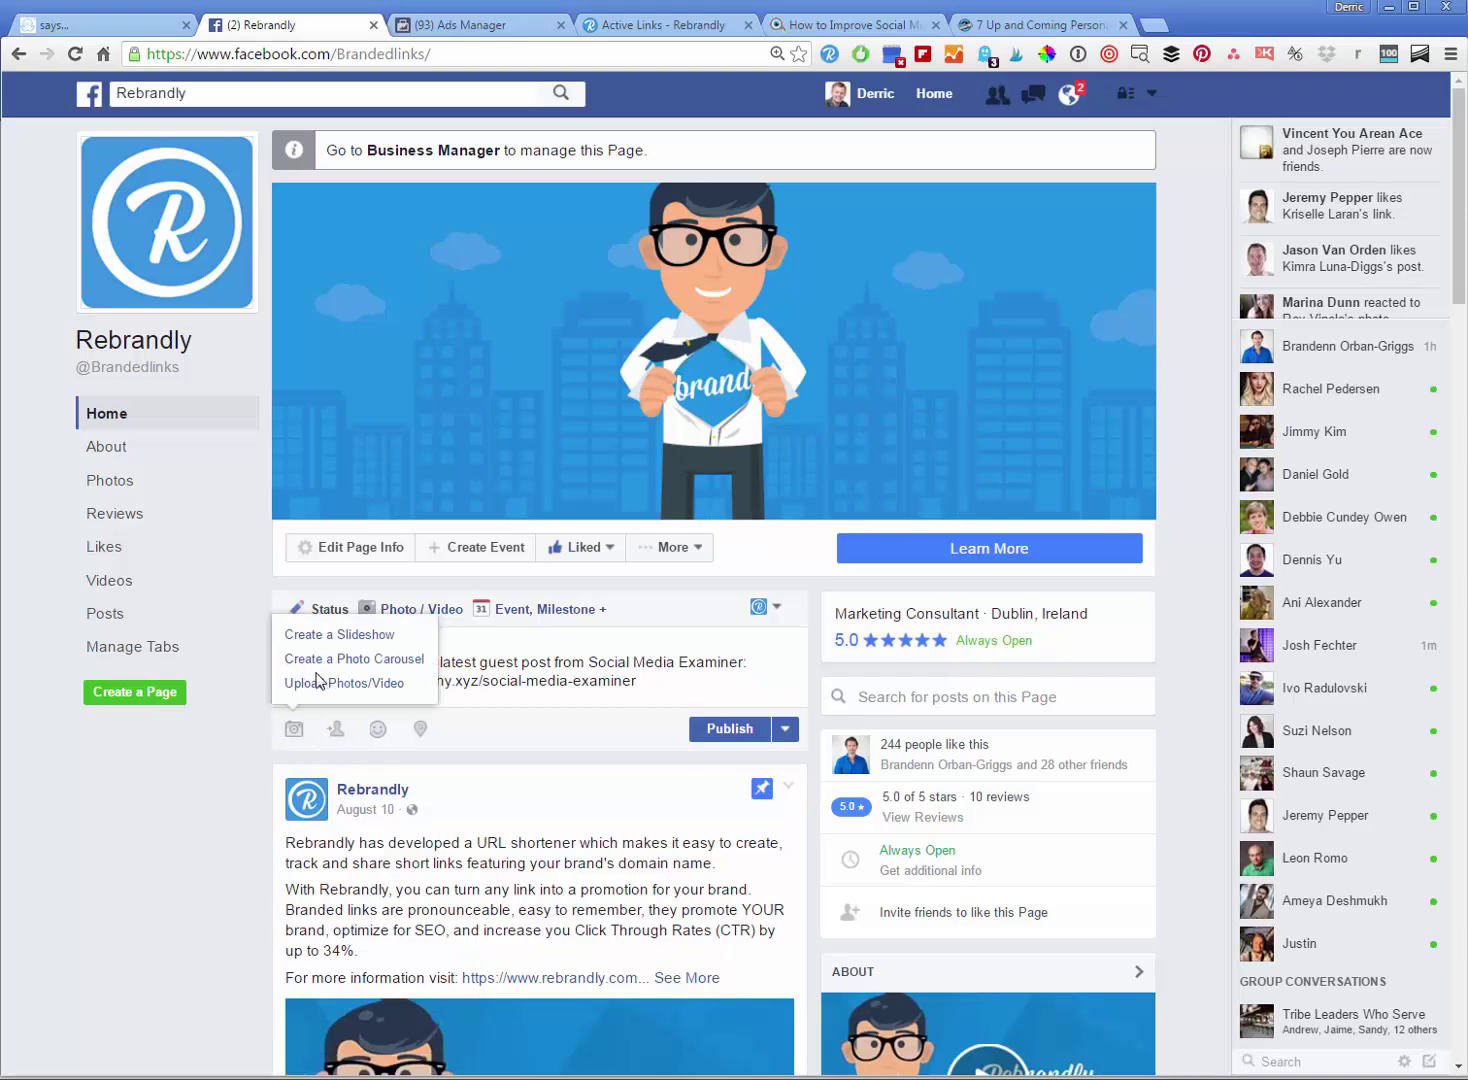
Step: Save the Social Media Examiner article's header image to the computer
{"action": "left_click", "coordinate": [852, 24]}
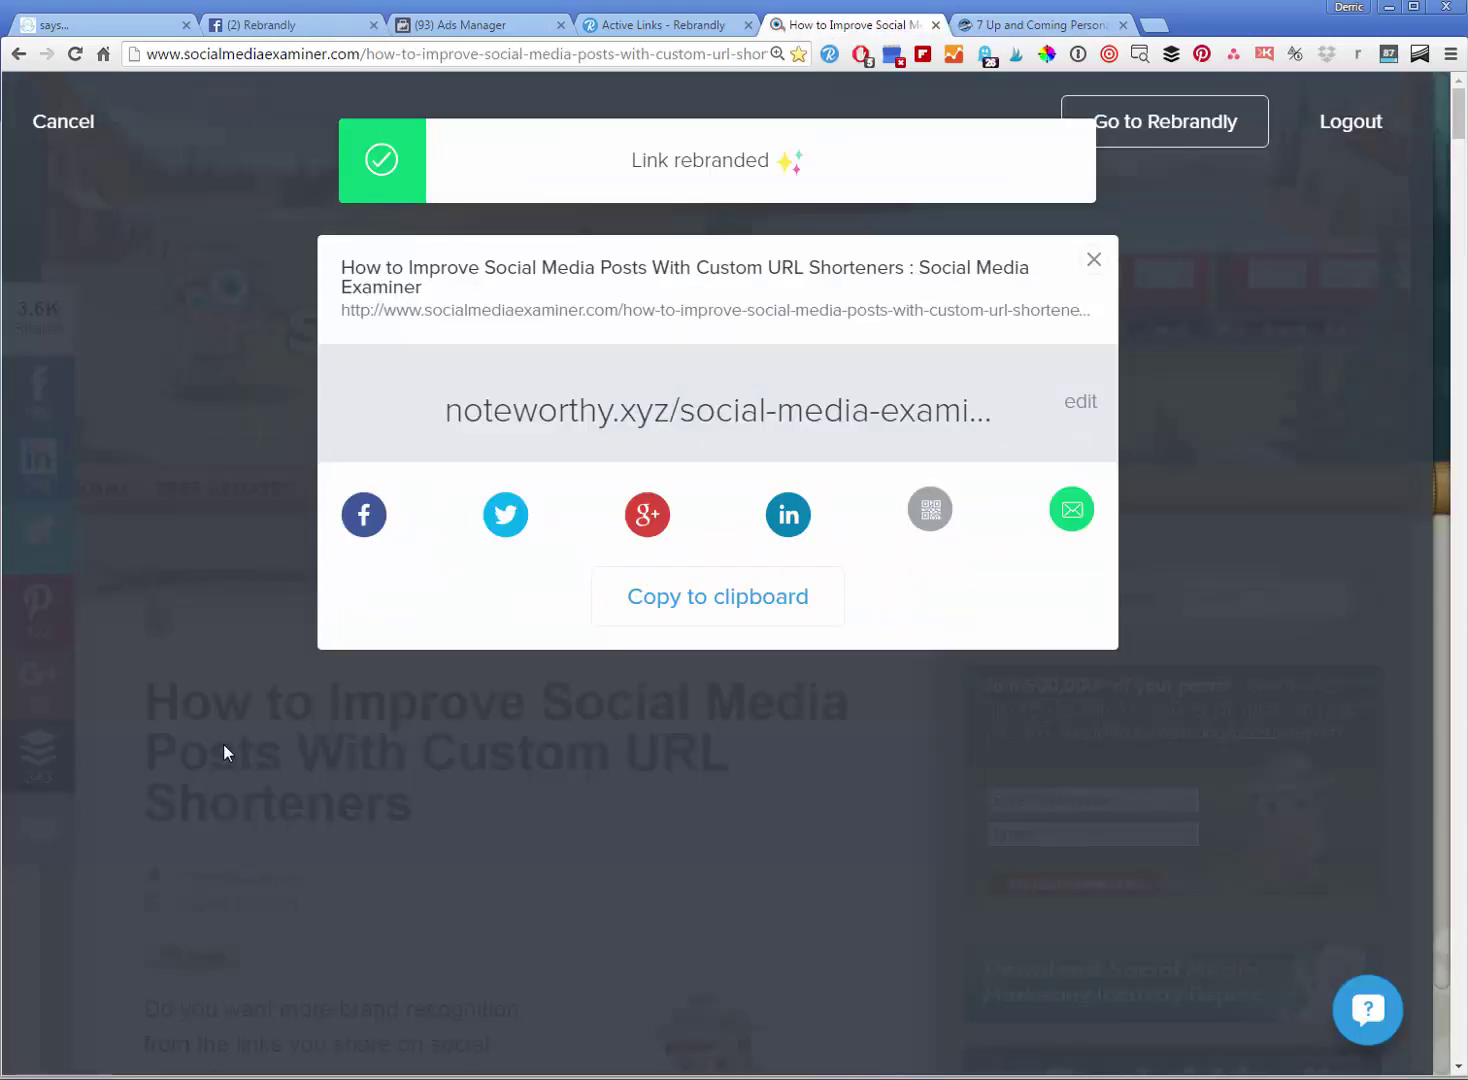
{"action": "left_click", "coordinate": [452, 712]}
{"action": "scroll", "coordinate": [477, 691], "scroll_direction": "down", "scroll_amount": 9}
{"action": "right_click", "coordinate": [604, 470]}
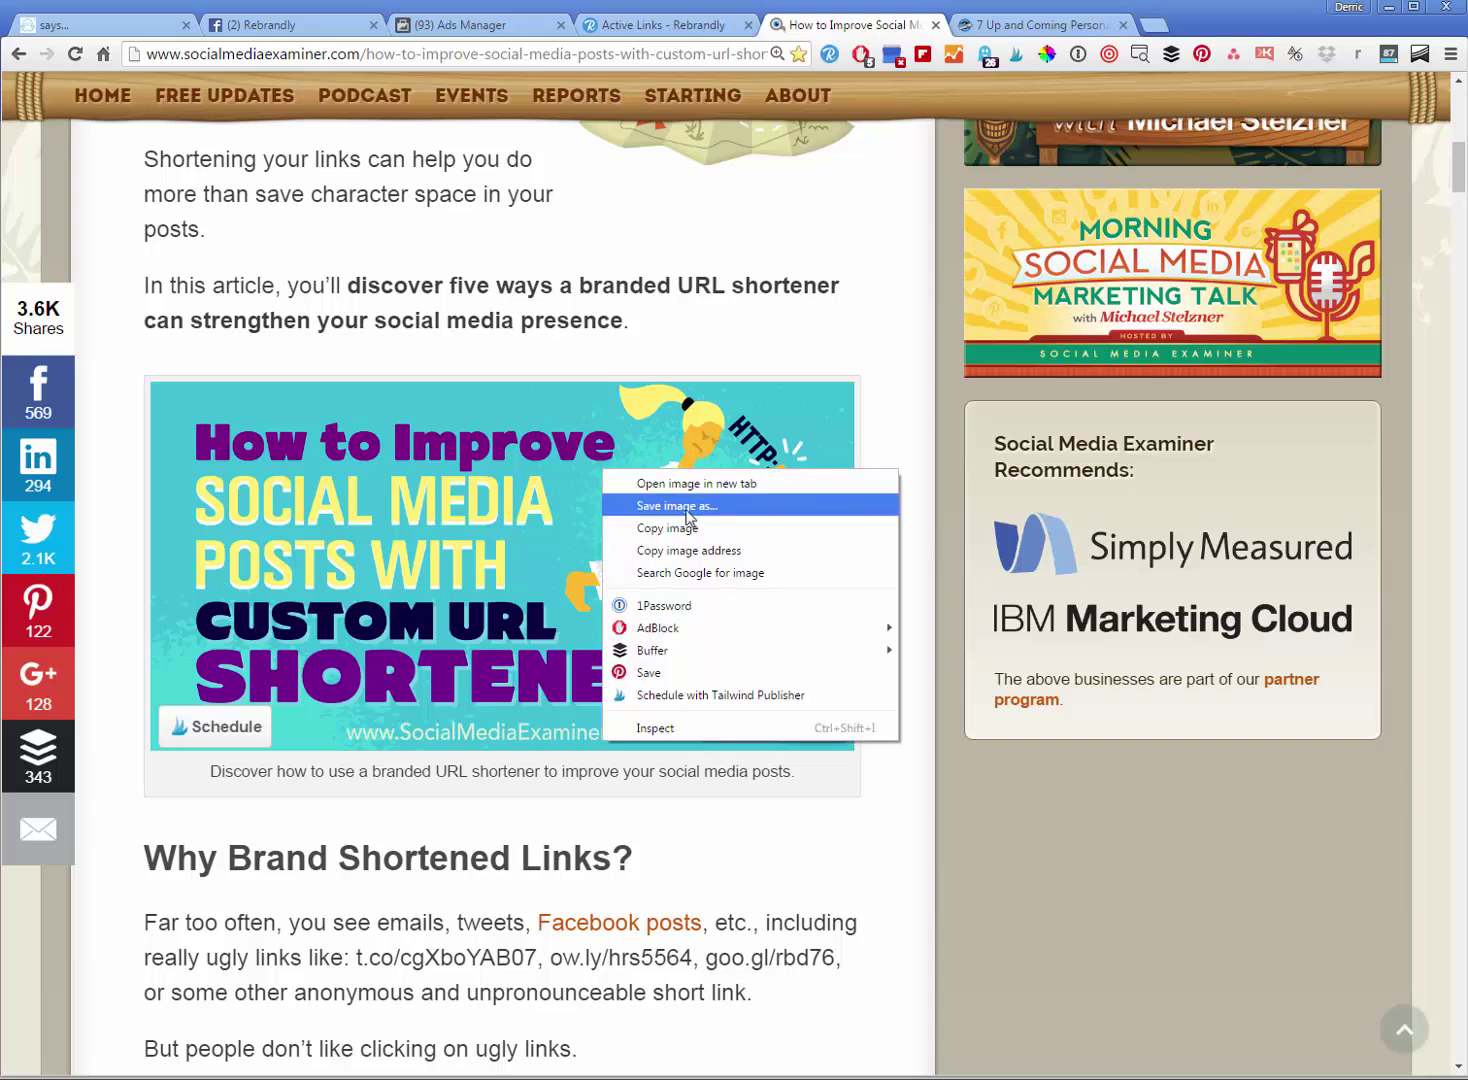
{"action": "left_click", "coordinate": [677, 504]}
{"action": "key", "text": "Return"}
Step: Attach the saved article image to the Rebrandly page post
{"action": "left_click", "coordinate": [269, 25]}
{"action": "scroll", "coordinate": [383, 766], "scroll_direction": "down", "scroll_amount": 2}
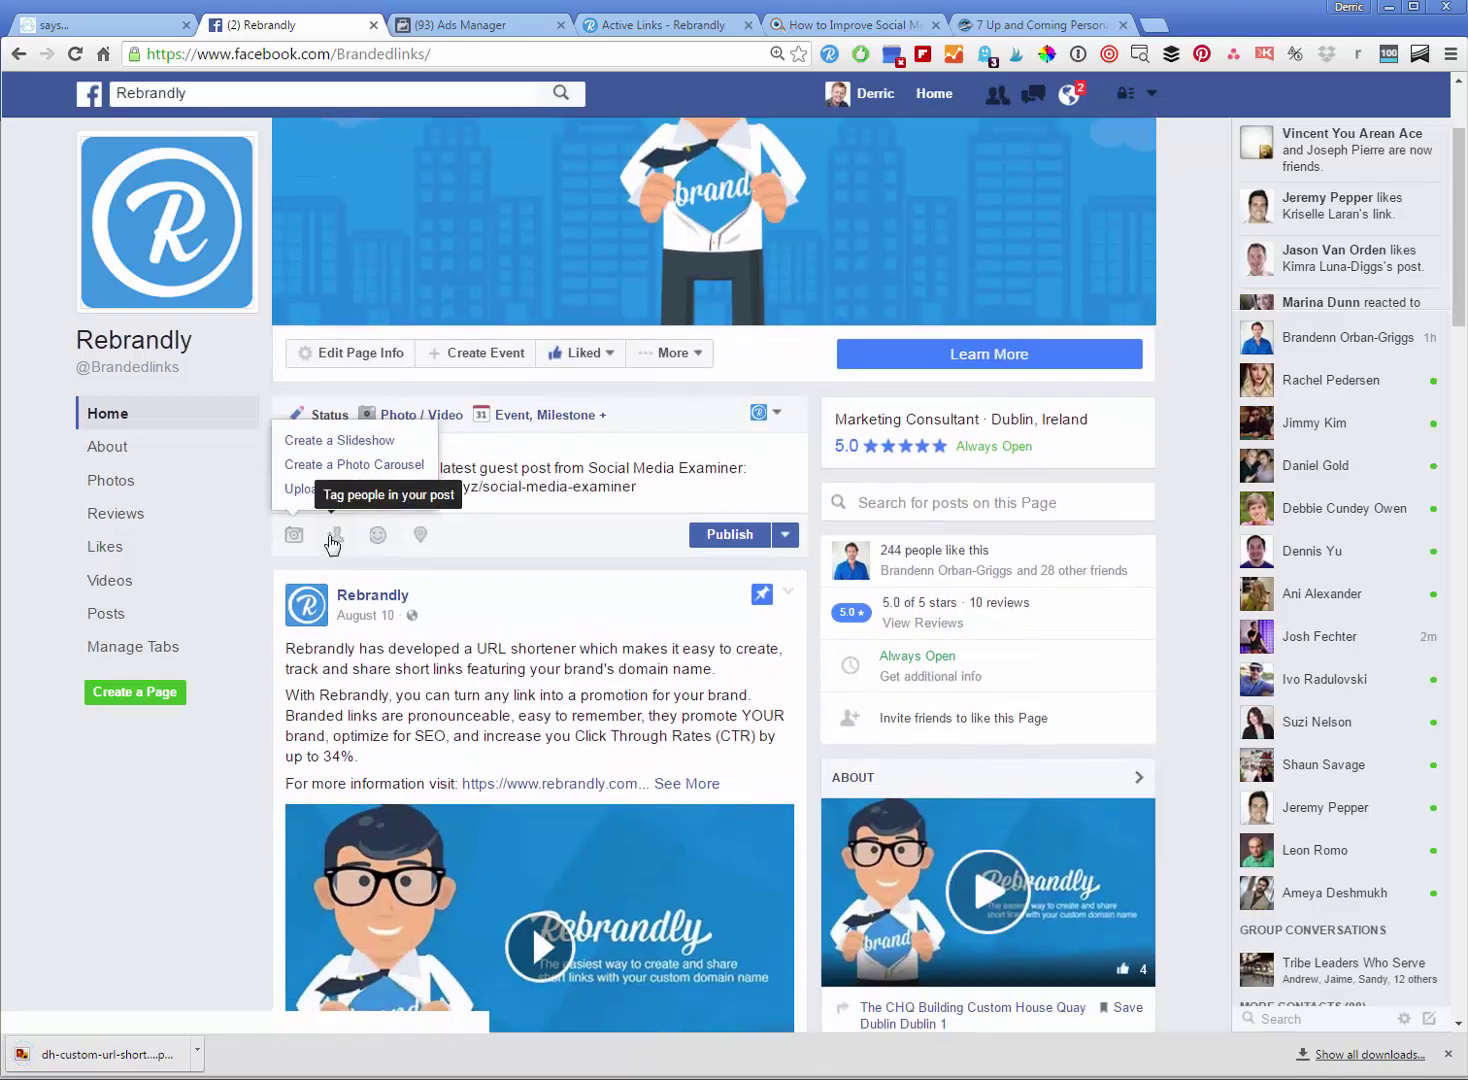
{"action": "left_click", "coordinate": [350, 490]}
{"action": "double_click", "coordinate": [479, 152]}
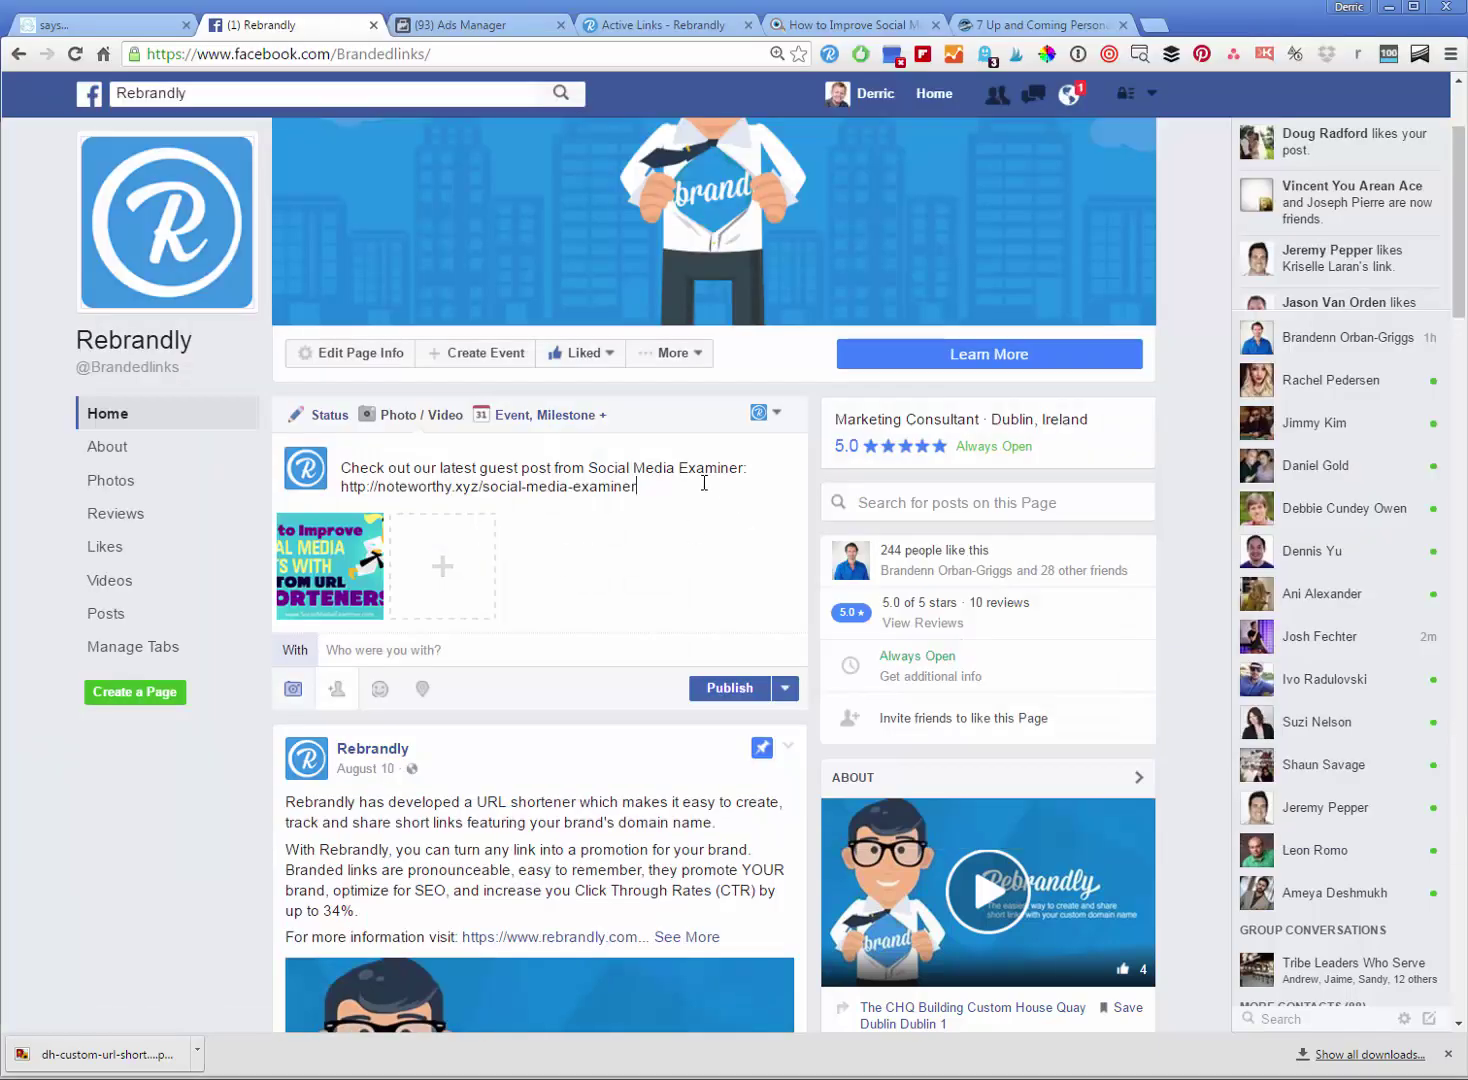
Step: Clear a partly typed tag and publish the post to the Rebrandly page
{"action": "left_click", "coordinate": [508, 651]}
{"action": "type", "text": "Derric haynie"}
{"action": "key", "text": "ctrl+a"}
{"action": "key", "text": "BackSpace"}
{"action": "type", "text": "M"}
{"action": "key", "text": "ctrl+a"}
{"action": "key", "text": "BackSpace"}
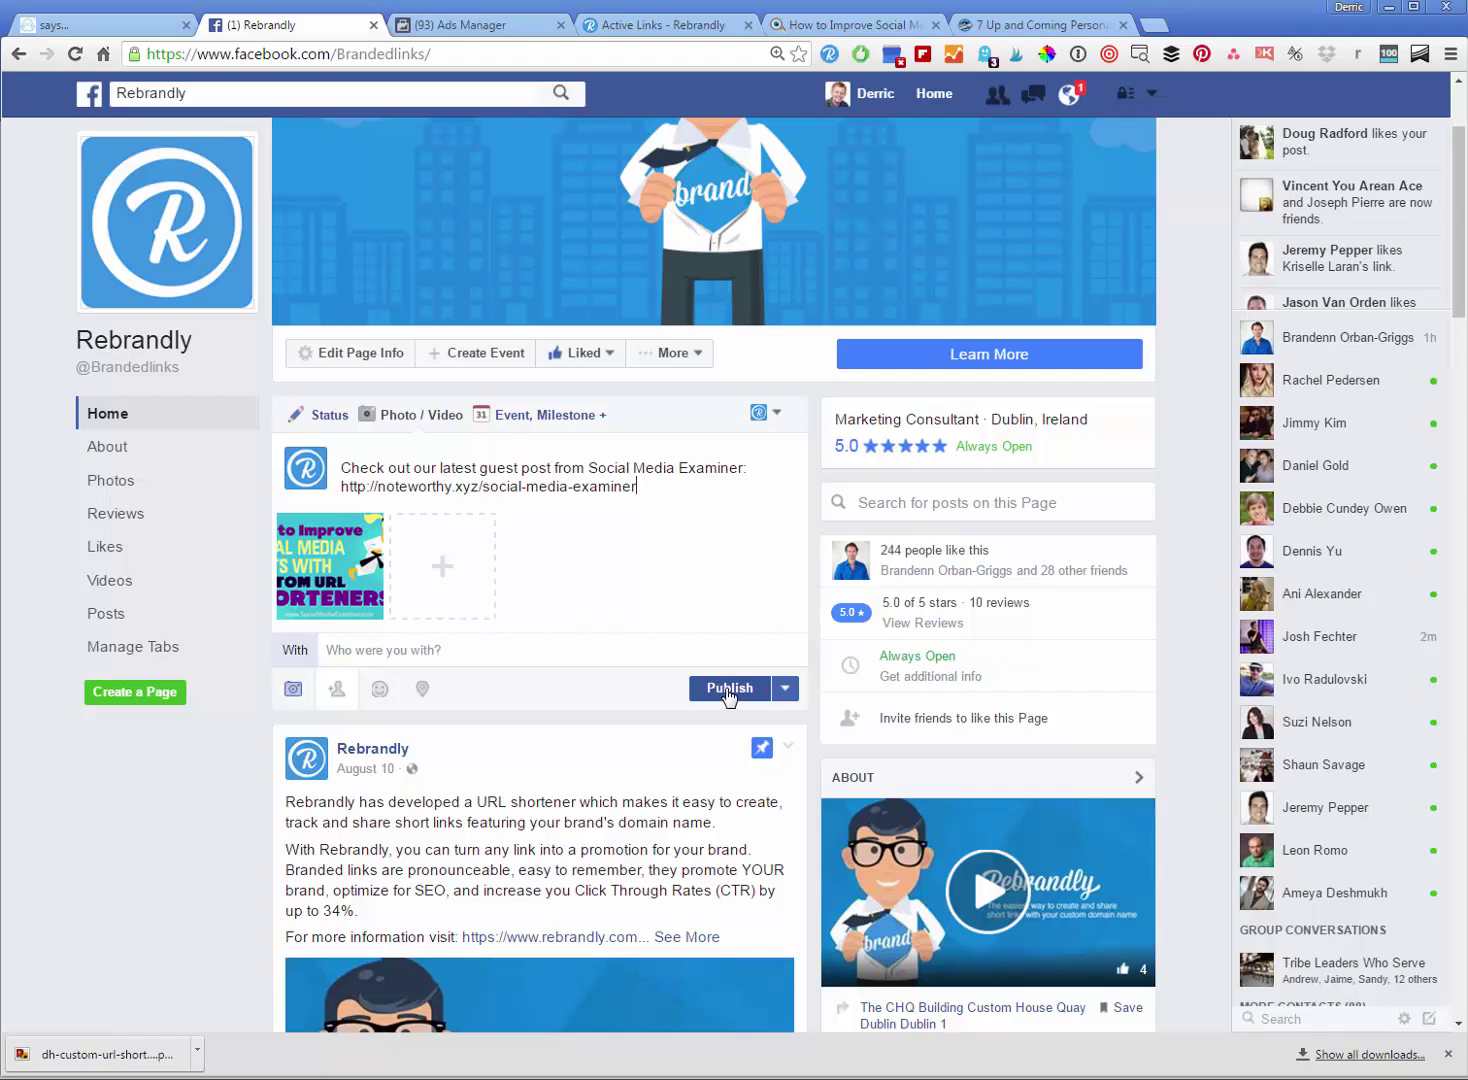
{"action": "left_click", "coordinate": [730, 690]}
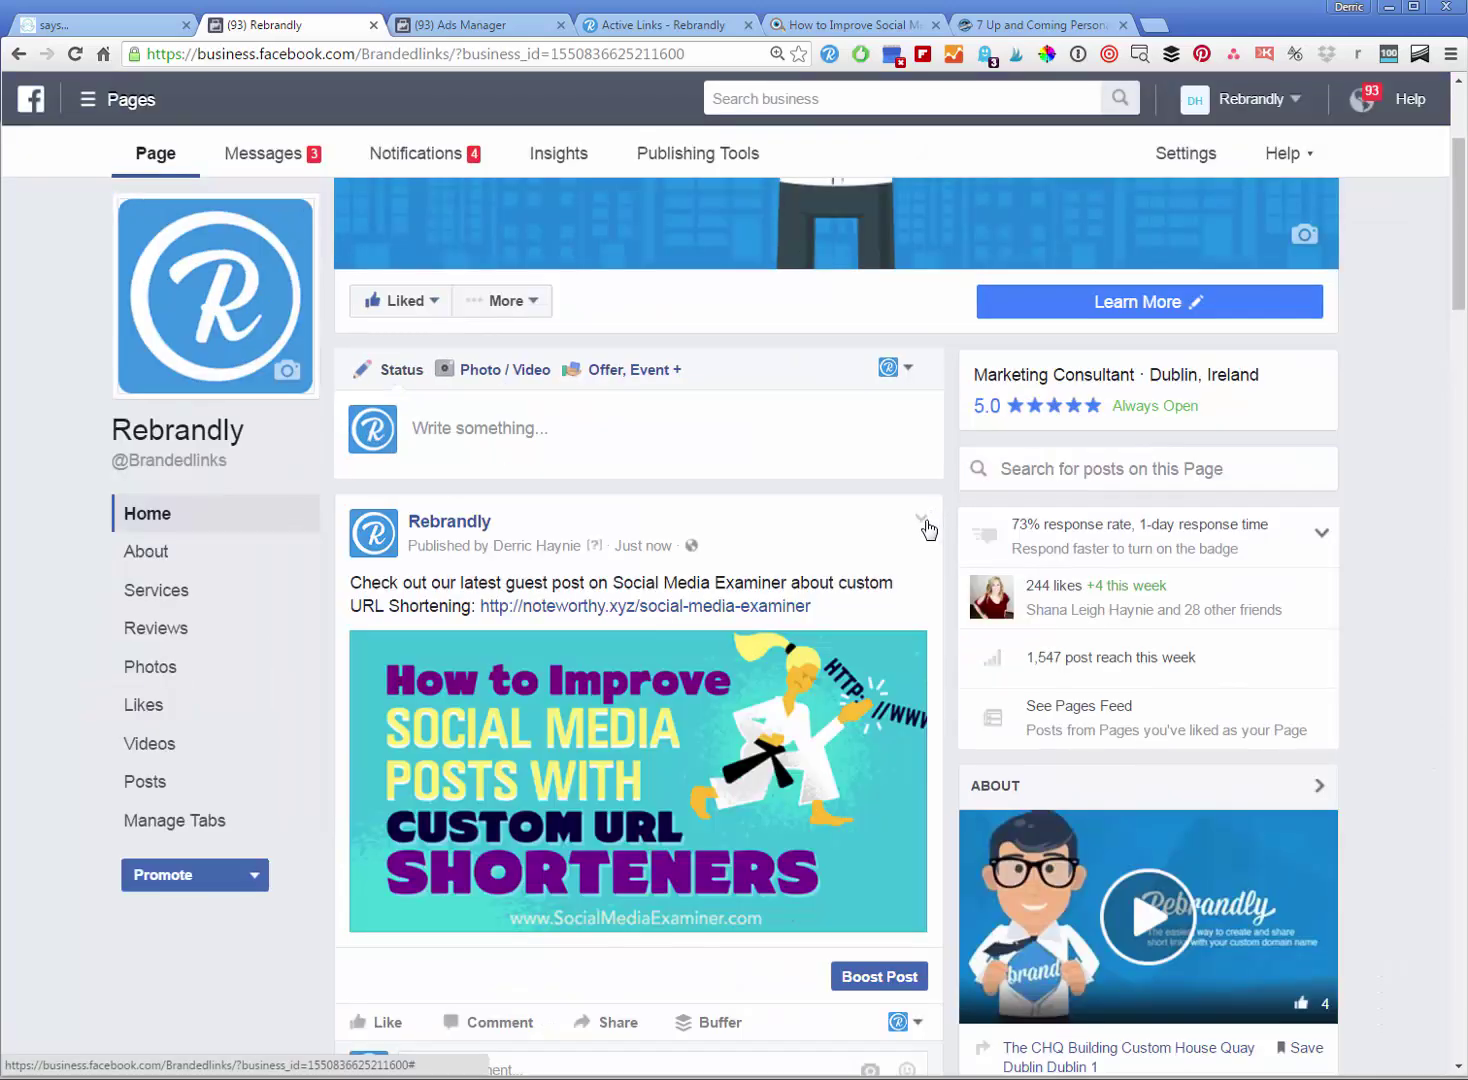
Step: Scroll down through the published Rebrandly page post
{"action": "scroll", "coordinate": [831, 904], "scroll_direction": "down", "scroll_amount": 1}
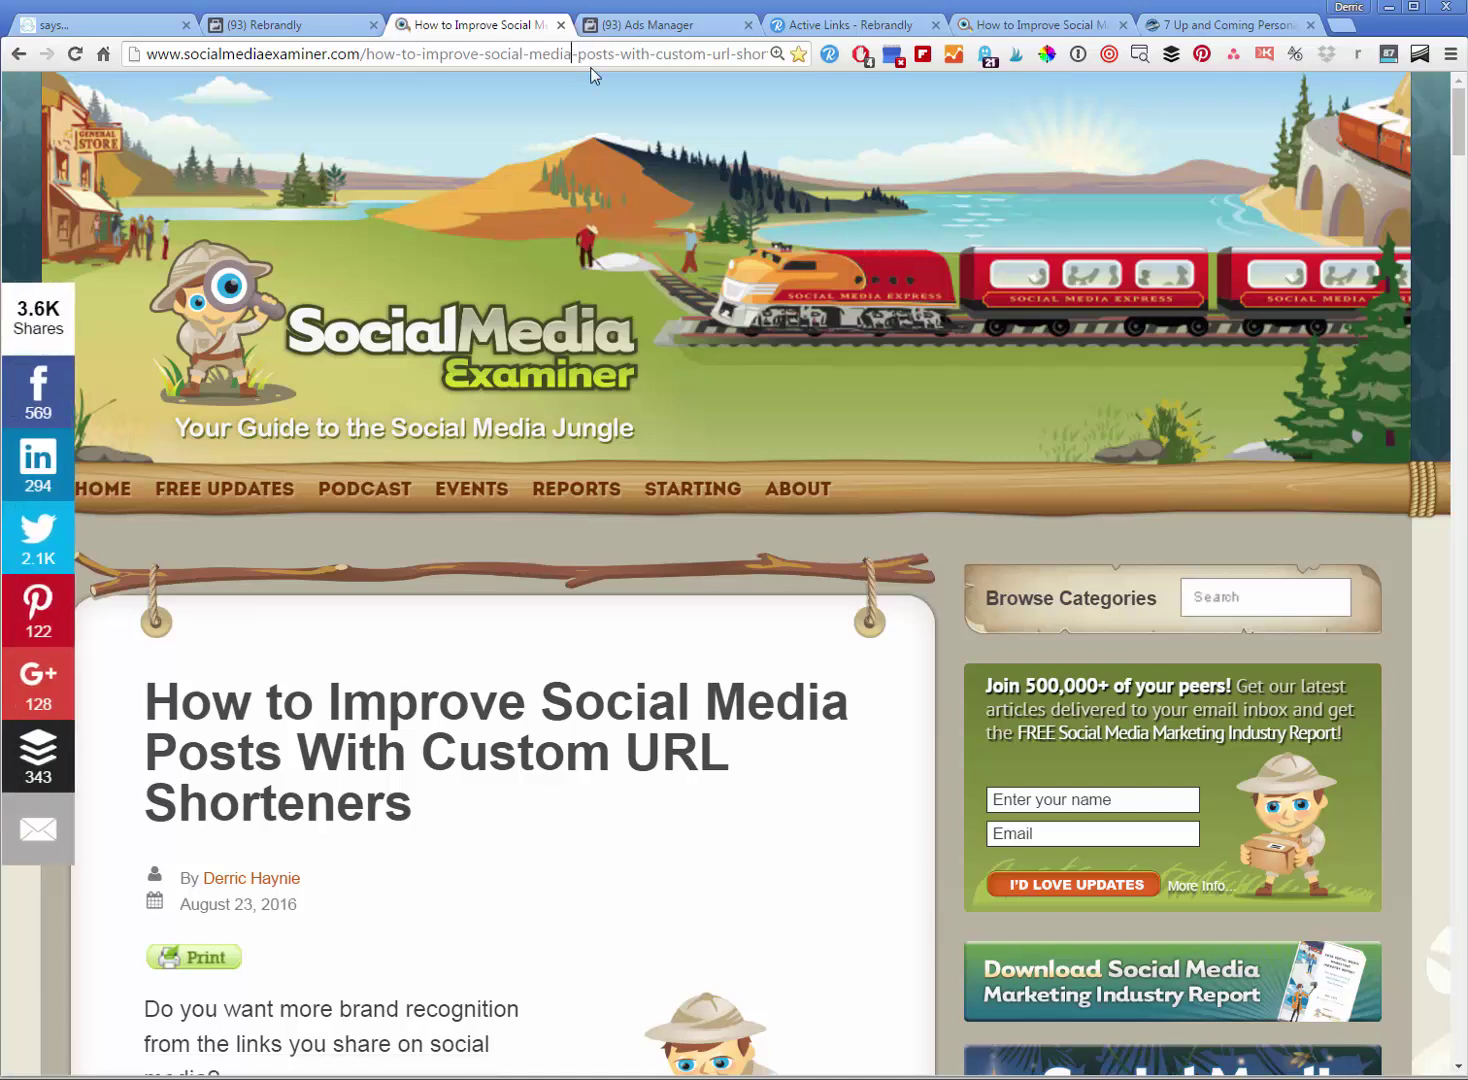
{"action": "left_click", "coordinate": [662, 35]}
{"action": "left_click", "coordinate": [203, 565]}
{"action": "scroll", "coordinate": [606, 577], "scroll_direction": "down", "scroll_amount": 1}
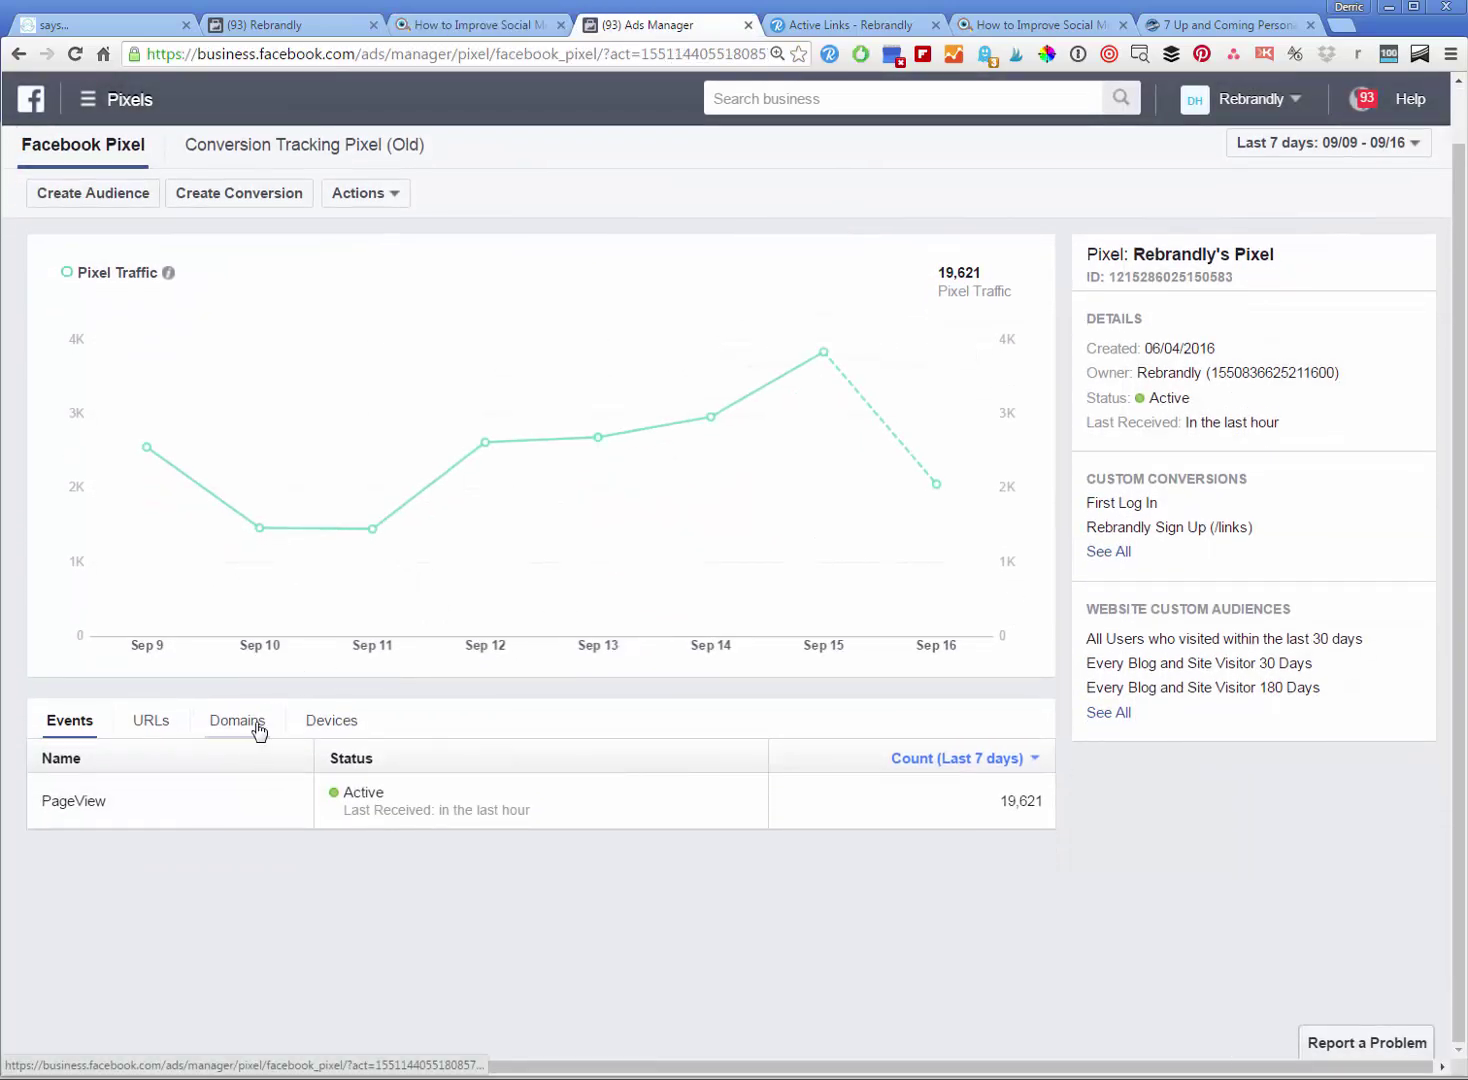
{"action": "left_click", "coordinate": [238, 722]}
{"action": "scroll", "coordinate": [261, 750], "scroll_direction": "down", "scroll_amount": 2}
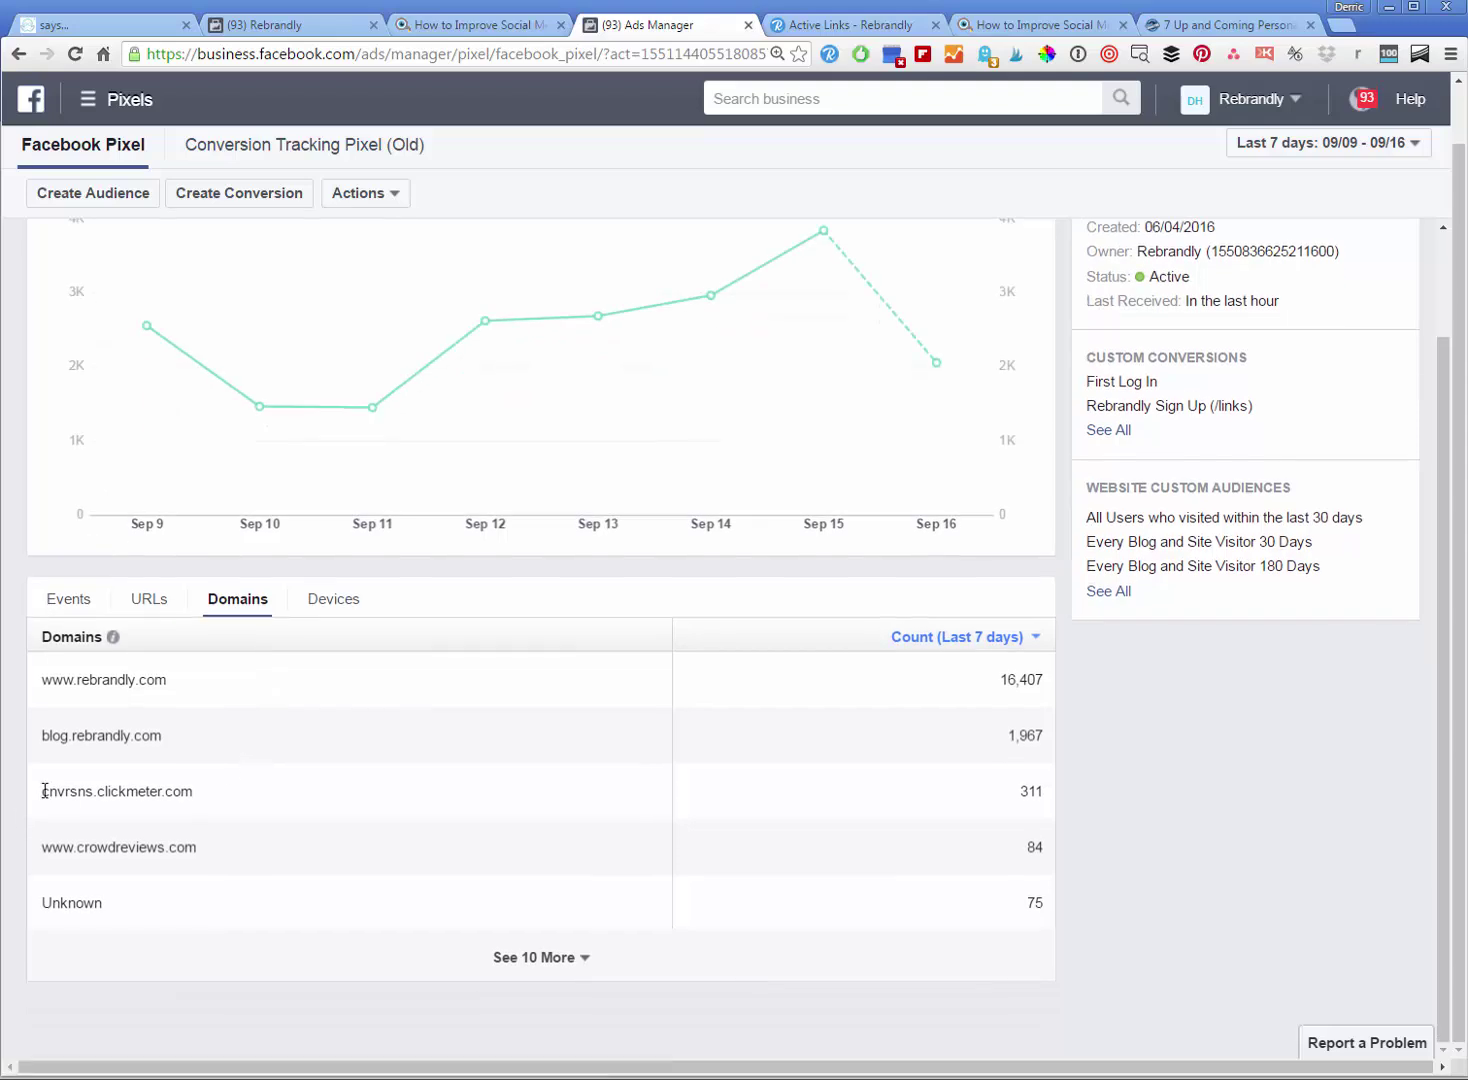
Step: Highlight the cnvrsns.clickmeter.com domain row and its 311 count
{"action": "mouse_move", "coordinate": [40, 791]}
{"action": "left_mouse_down"}
{"action": "mouse_move", "coordinate": [535, 807]}
{"action": "mouse_move", "coordinate": [1058, 795]}
{"action": "mouse_move", "coordinate": [30, 793]}
{"action": "left_mouse_up"}
{"action": "left_click", "coordinate": [1056, 801]}
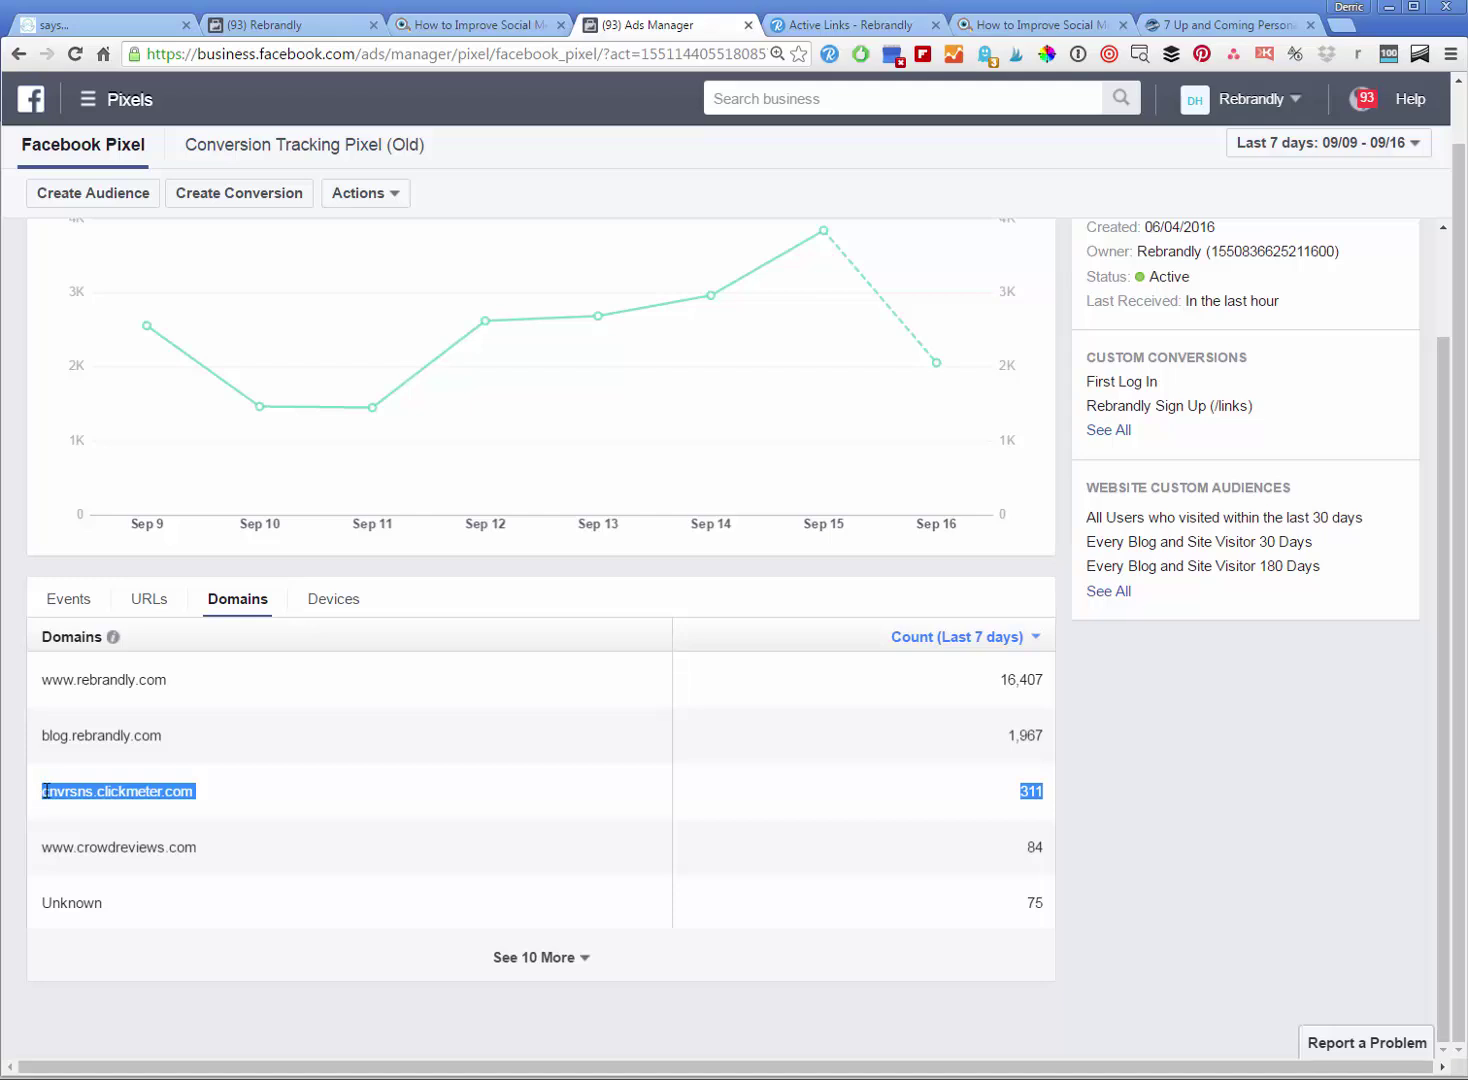
{"action": "left_click", "coordinate": [47, 792]}
{"action": "left_click_drag", "start_coordinate": [1069, 787], "coordinate": [865, 801]}
{"action": "left_click", "coordinate": [264, 818]}
{"action": "left_click_drag", "start_coordinate": [93, 792], "coordinate": [275, 793]}
{"action": "left_click", "coordinate": [278, 800]}
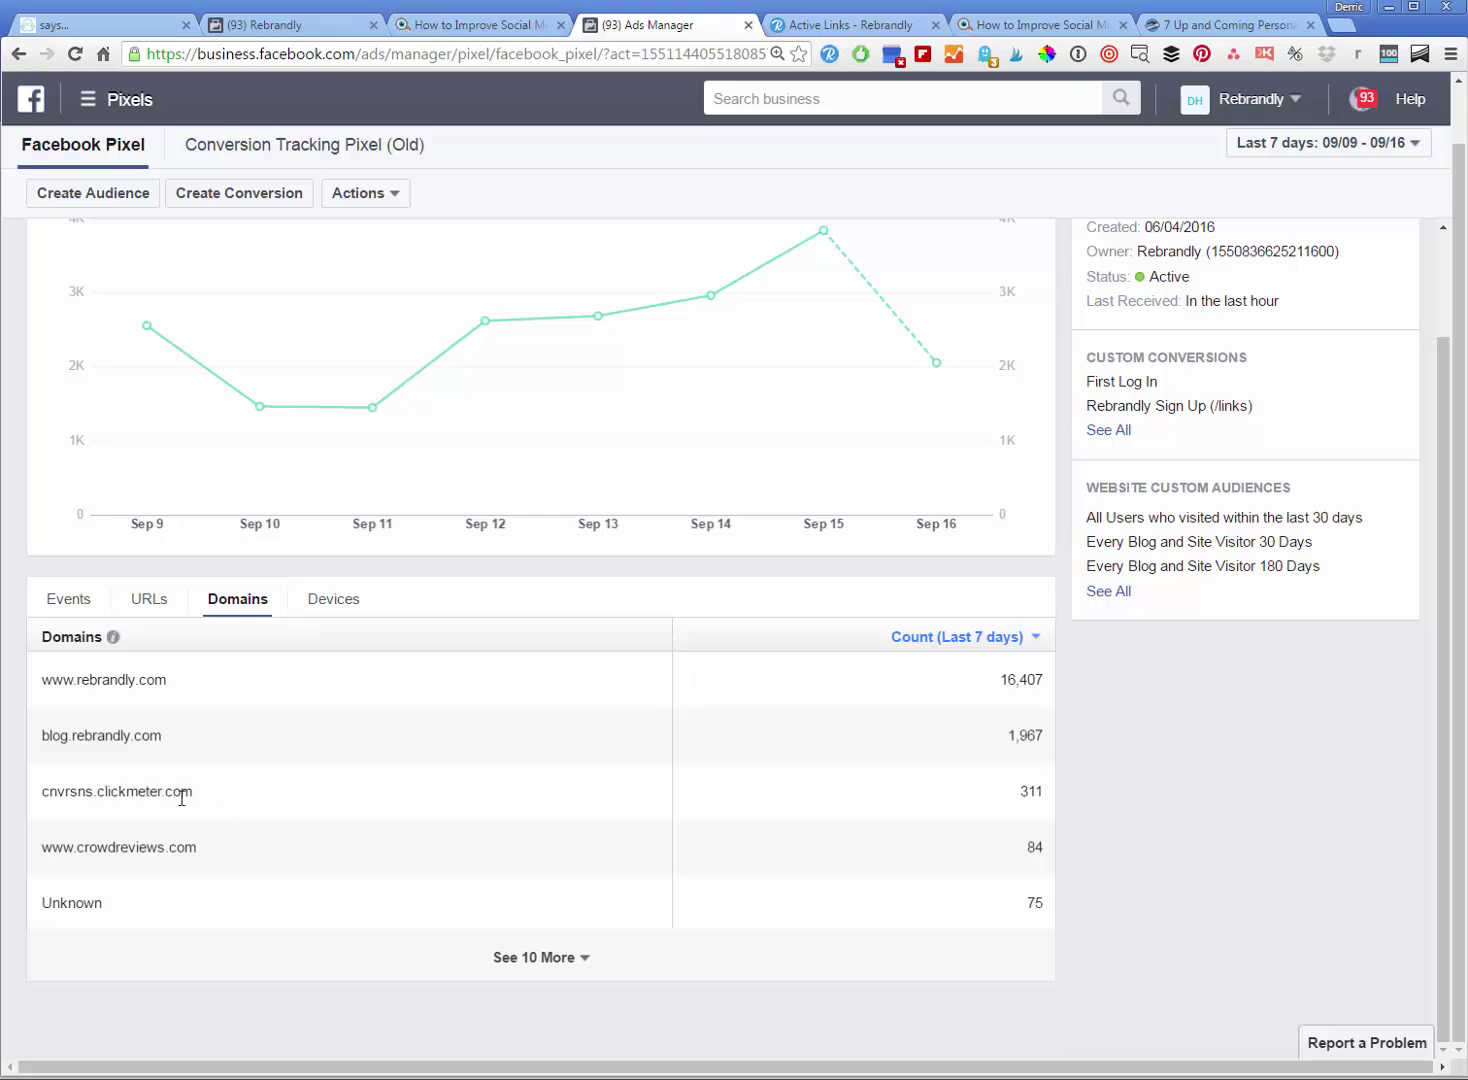
{"action": "left_click_drag", "start_coordinate": [47, 792], "coordinate": [1036, 787]}
{"action": "left_click", "coordinate": [1040, 786]}
{"action": "left_click_drag", "start_coordinate": [1045, 785], "coordinate": [110, 787]}
{"action": "left_click", "coordinate": [110, 787]}
{"action": "left_click_drag", "start_coordinate": [1052, 828], "coordinate": [62, 705]}
{"action": "left_click", "coordinate": [62, 704]}
{"action": "scroll", "coordinate": [1044, 796], "scroll_direction": "up", "scroll_amount": 1}
{"action": "scroll", "coordinate": [1040, 790], "scroll_direction": "down", "scroll_amount": 1}
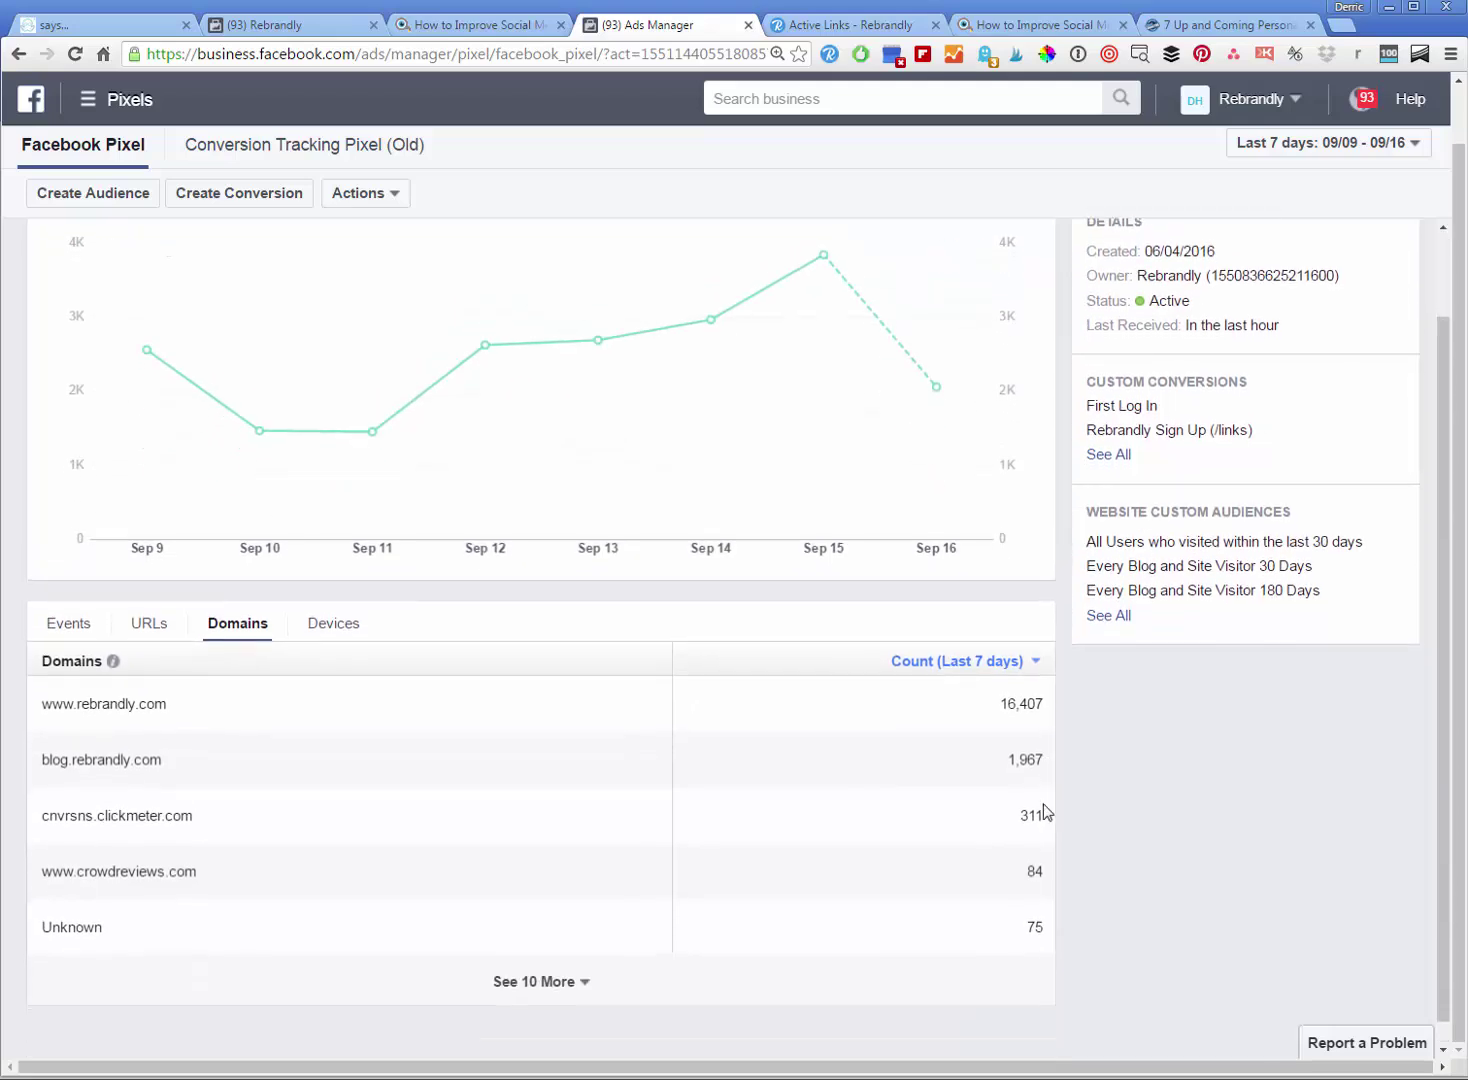
{"action": "double_click", "coordinate": [1039, 813]}
{"action": "left_click", "coordinate": [1038, 816]}
{"action": "scroll", "coordinate": [852, 905], "scroll_direction": "up", "scroll_amount": 1}
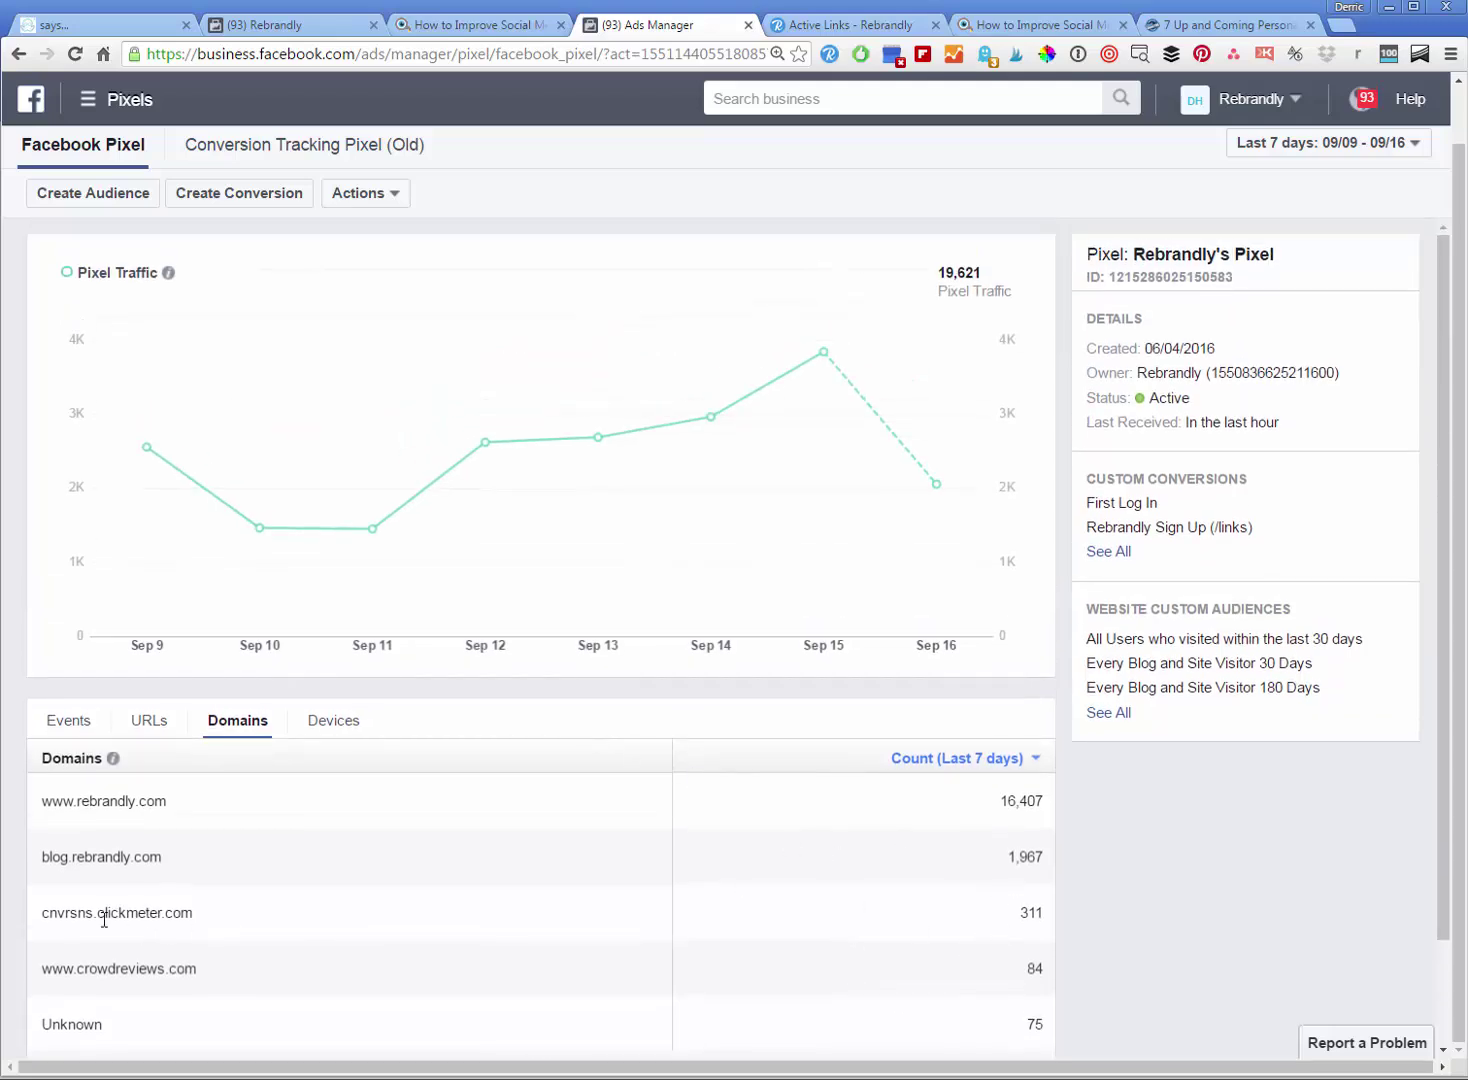
{"action": "left_click_drag", "start_coordinate": [50, 913], "coordinate": [1000, 920]}
{"action": "left_click", "coordinate": [933, 921]}
{"action": "scroll", "coordinate": [338, 419], "scroll_direction": "up", "scroll_amount": 1}
Step: Open the Ads Manager campaigns overview from the main navigation menu
{"action": "left_click", "coordinate": [200, 156]}
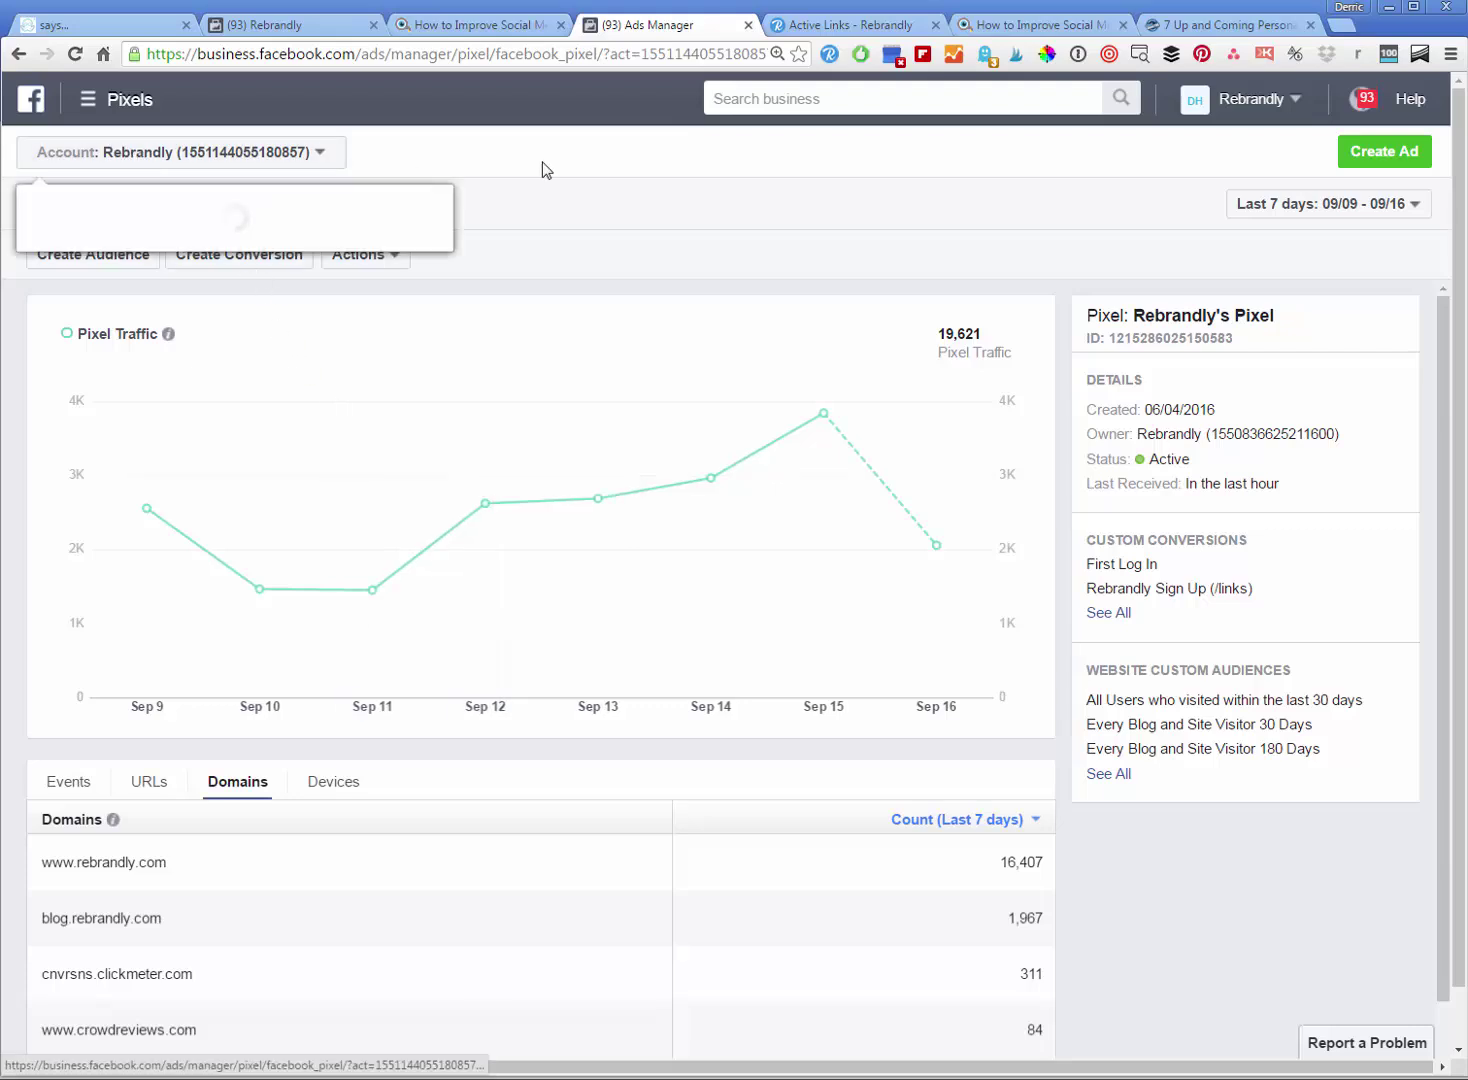
{"action": "left_click", "coordinate": [96, 100]}
{"action": "left_click", "coordinate": [103, 230]}
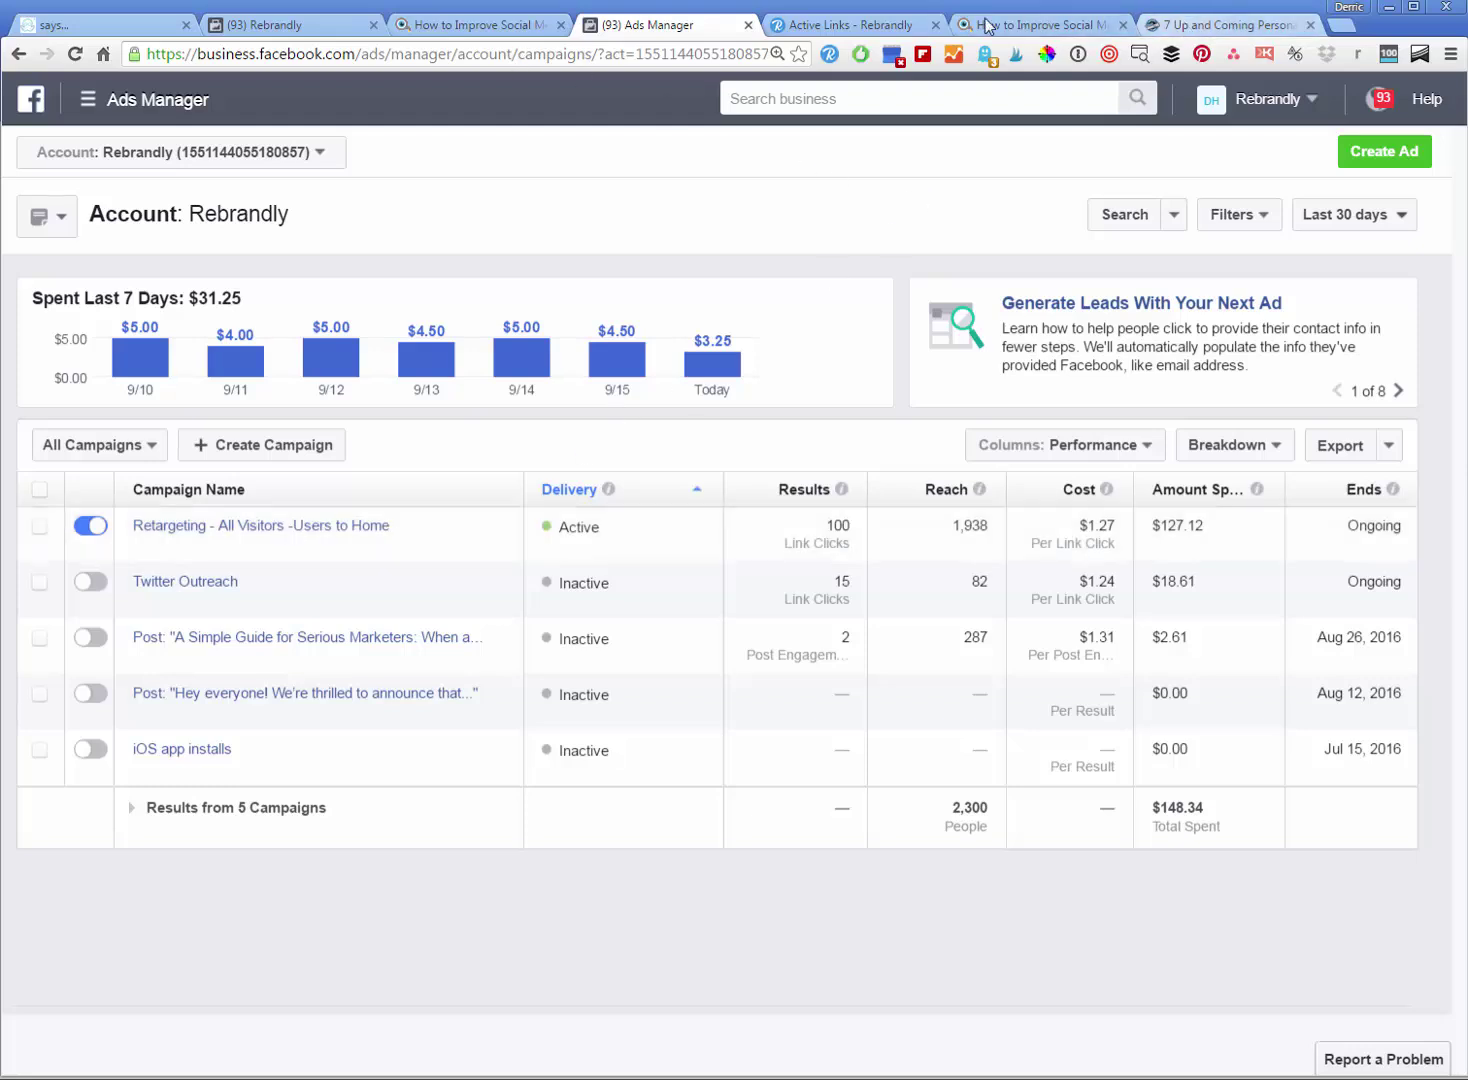
Step: Move across the browser tabs to the Active Links - Rebrandly list
{"action": "left_click", "coordinate": [1210, 25]}
{"action": "left_click", "coordinate": [1040, 25]}
{"action": "left_click", "coordinate": [850, 25]}
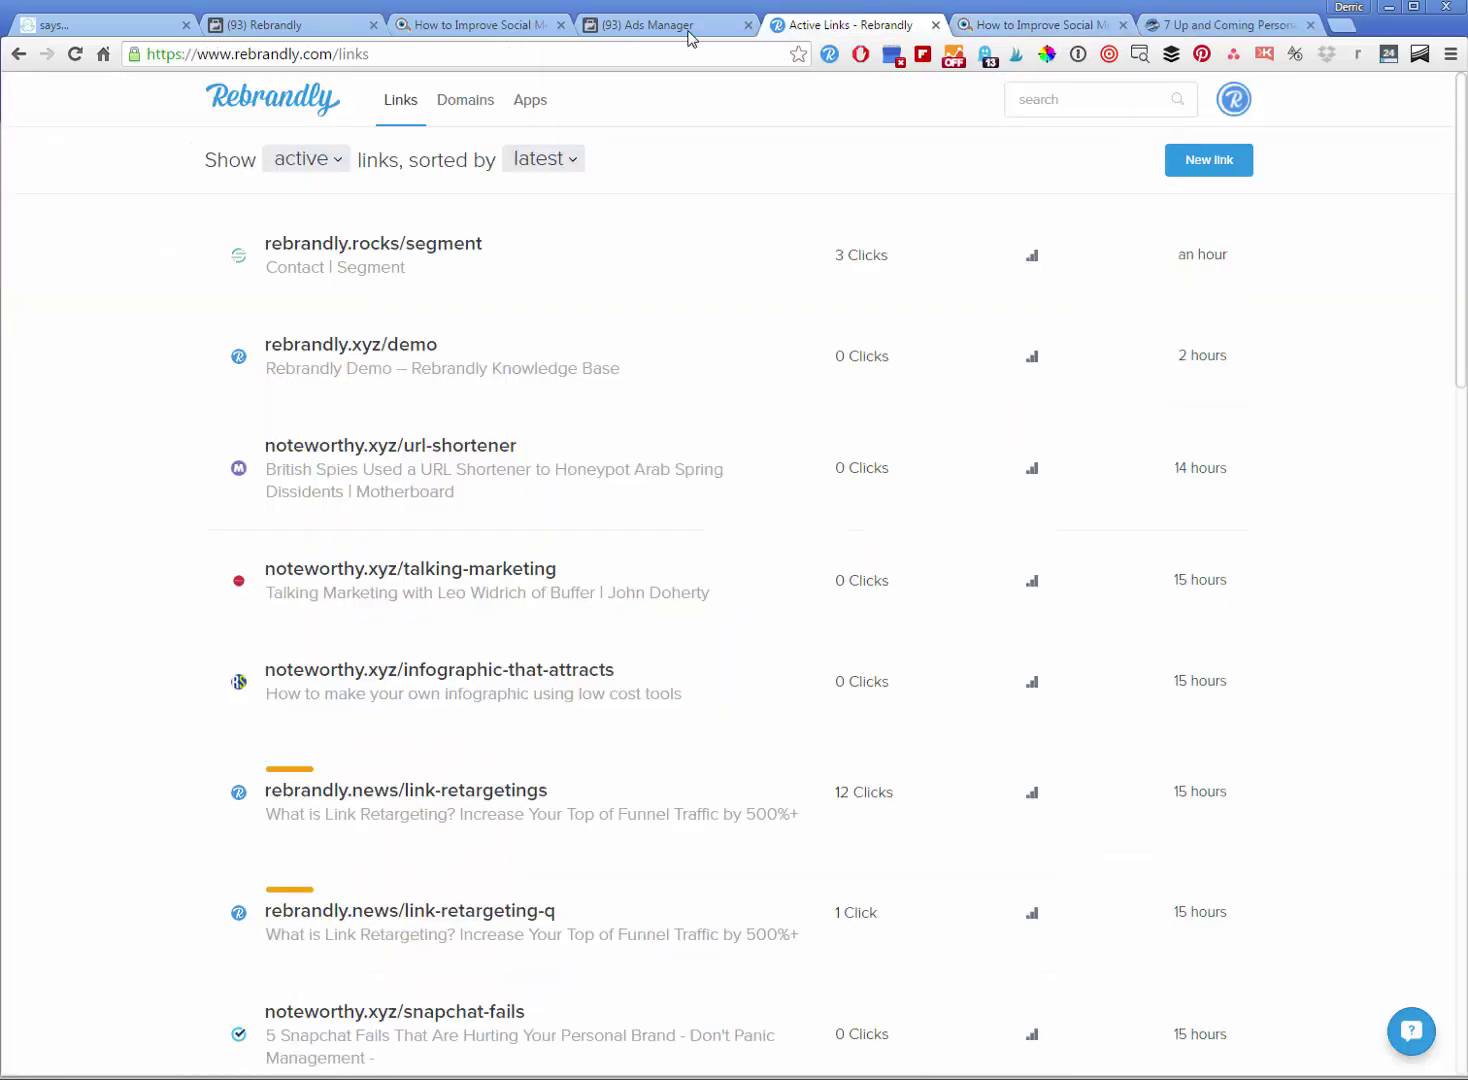
Step: Paste the custom URL shortening post with the noteworthy.xyz link into a new MeetEdgar library item, then return to Rebrandly
{"action": "left_click", "coordinate": [125, 26]}
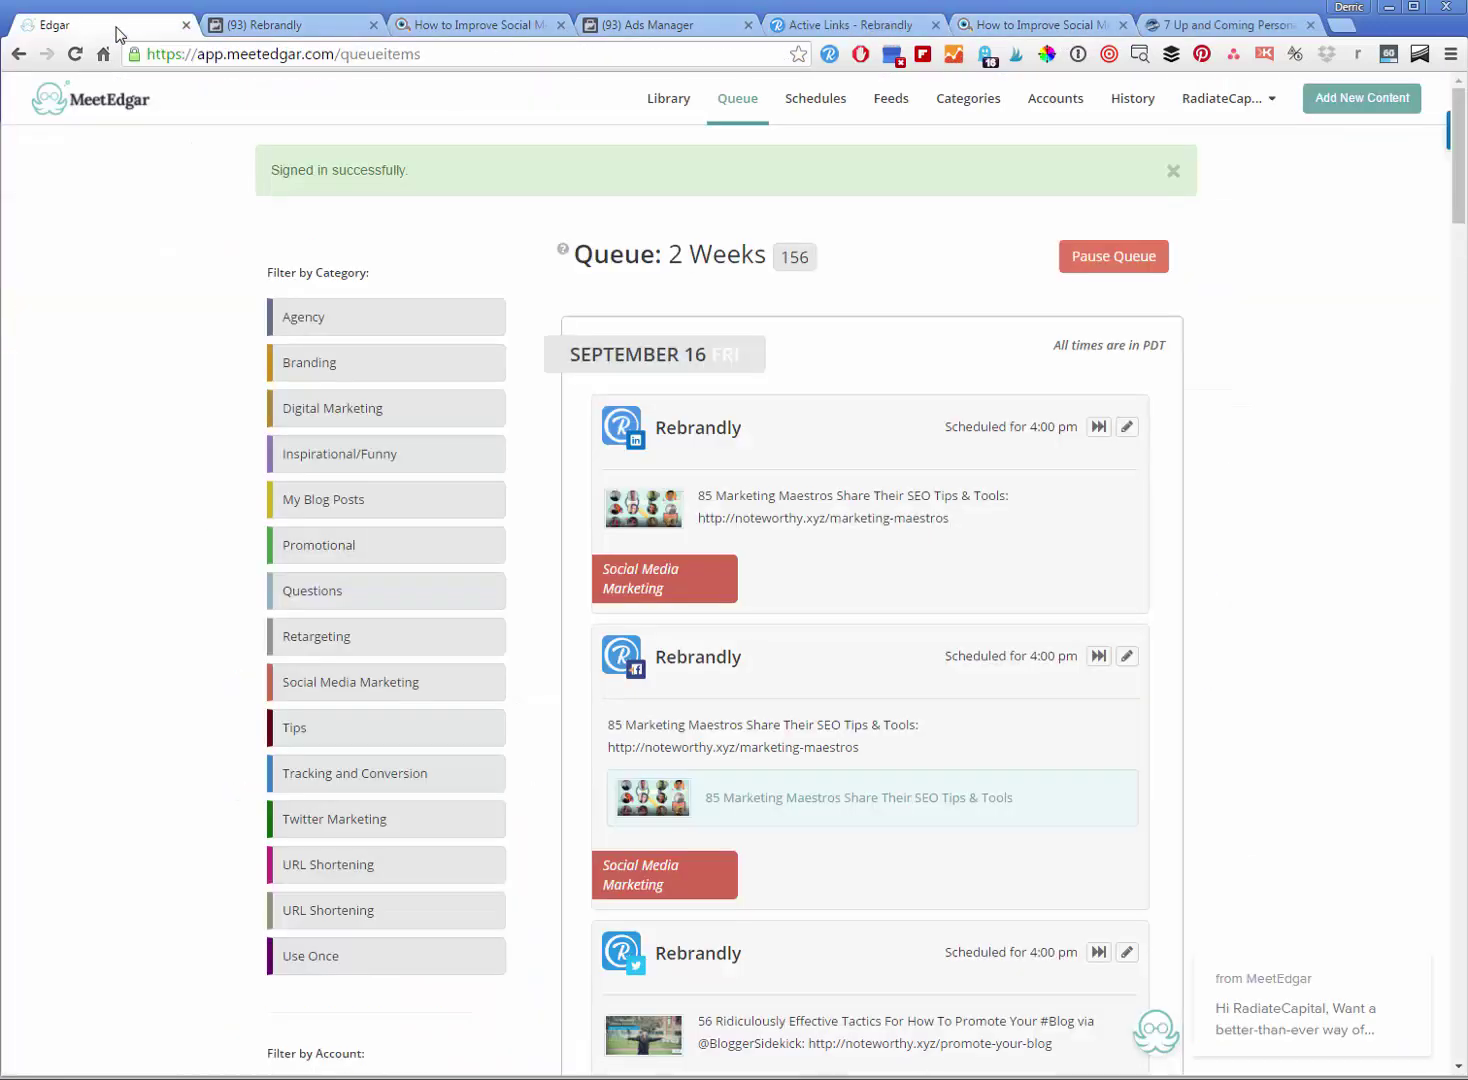
{"action": "left_click", "coordinate": [1366, 105]}
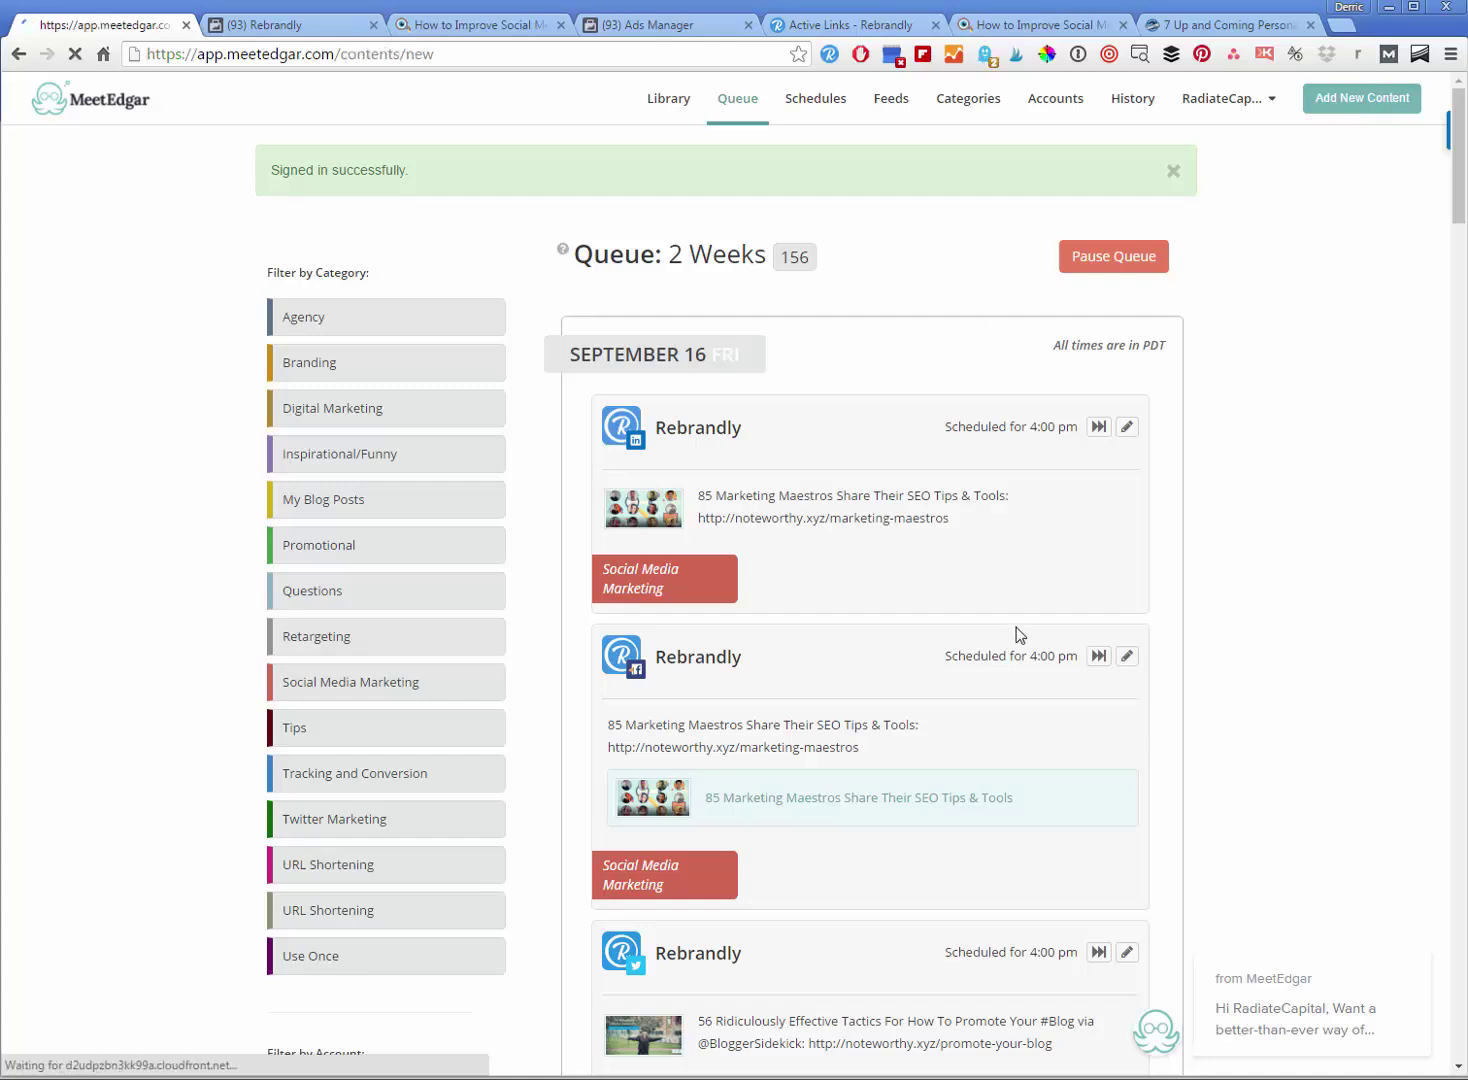
{"action": "left_click", "coordinate": [826, 397]}
{"action": "type", "text": "Check out our latest guest post on Social Media Examiner about custom URL Shortening: http://noteworthy.xyz/social-media-examiner"}
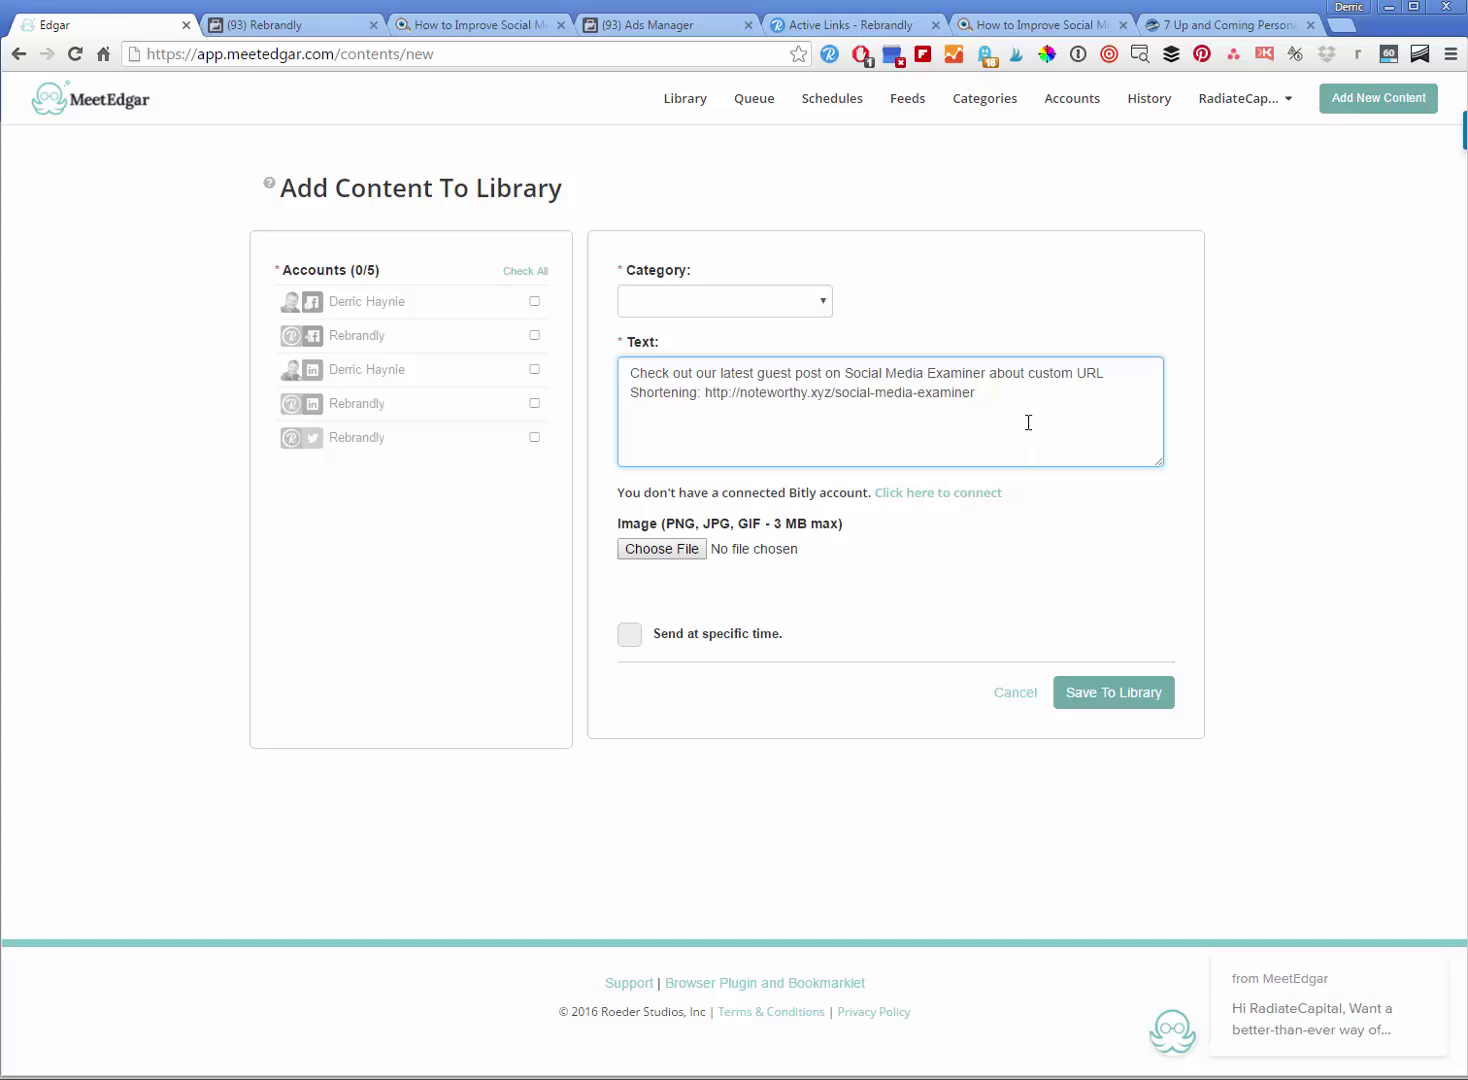
{"action": "left_click", "coordinate": [1003, 279]}
{"action": "left_click", "coordinate": [1046, 392]}
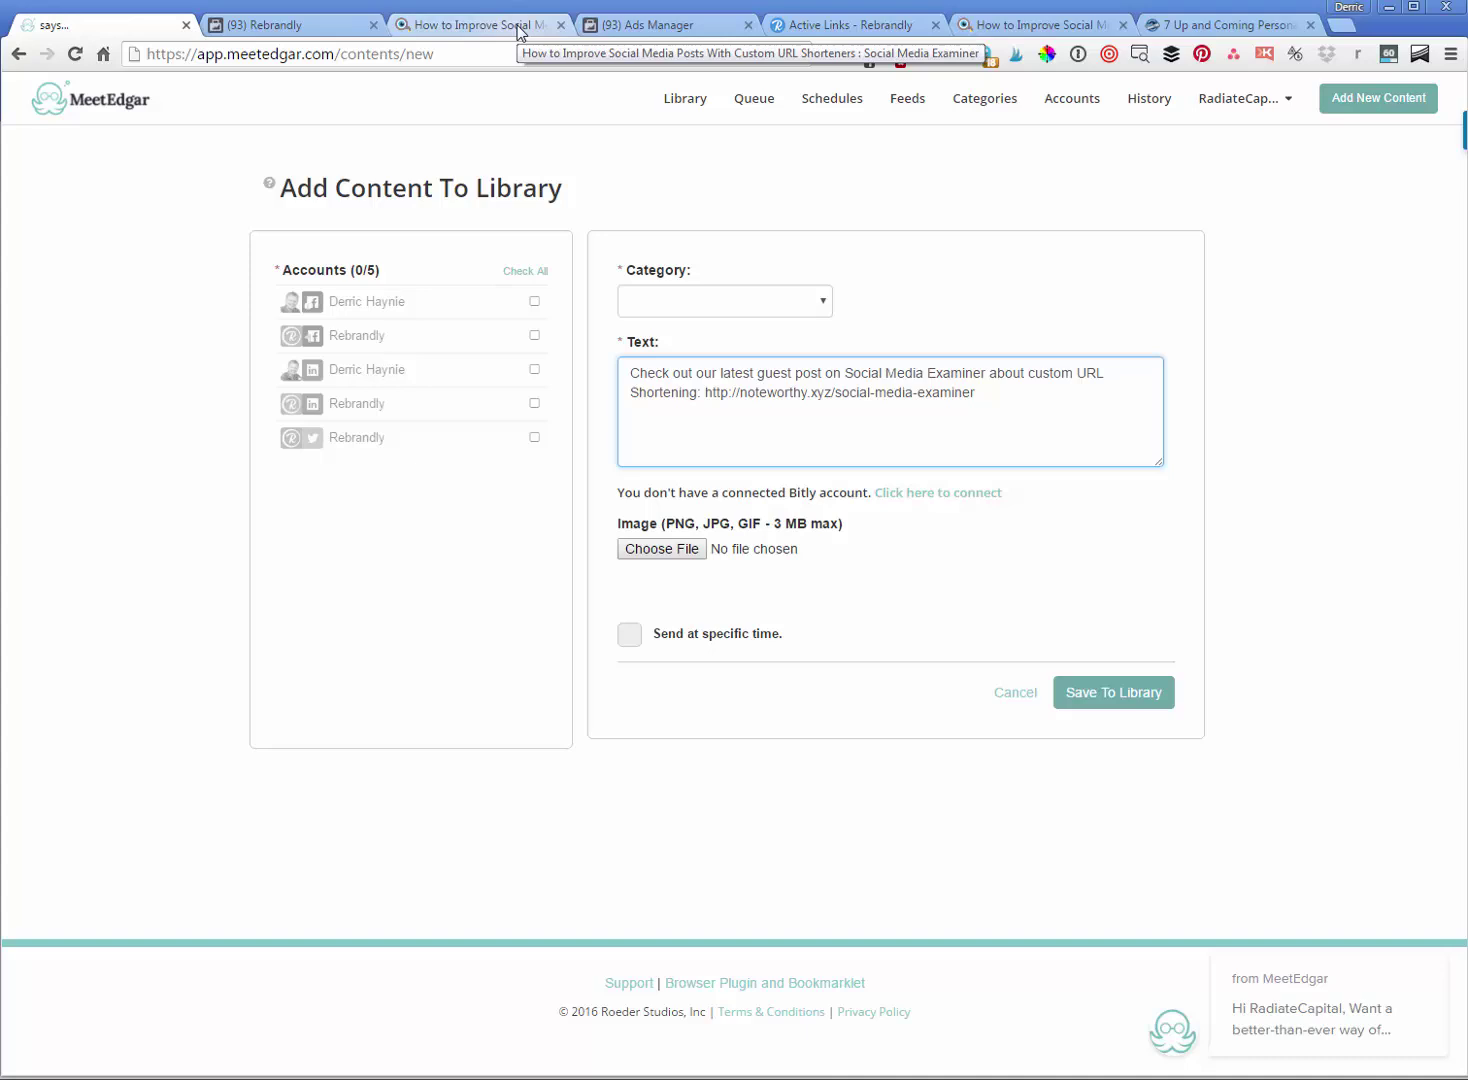
{"action": "left_click", "coordinate": [876, 25]}
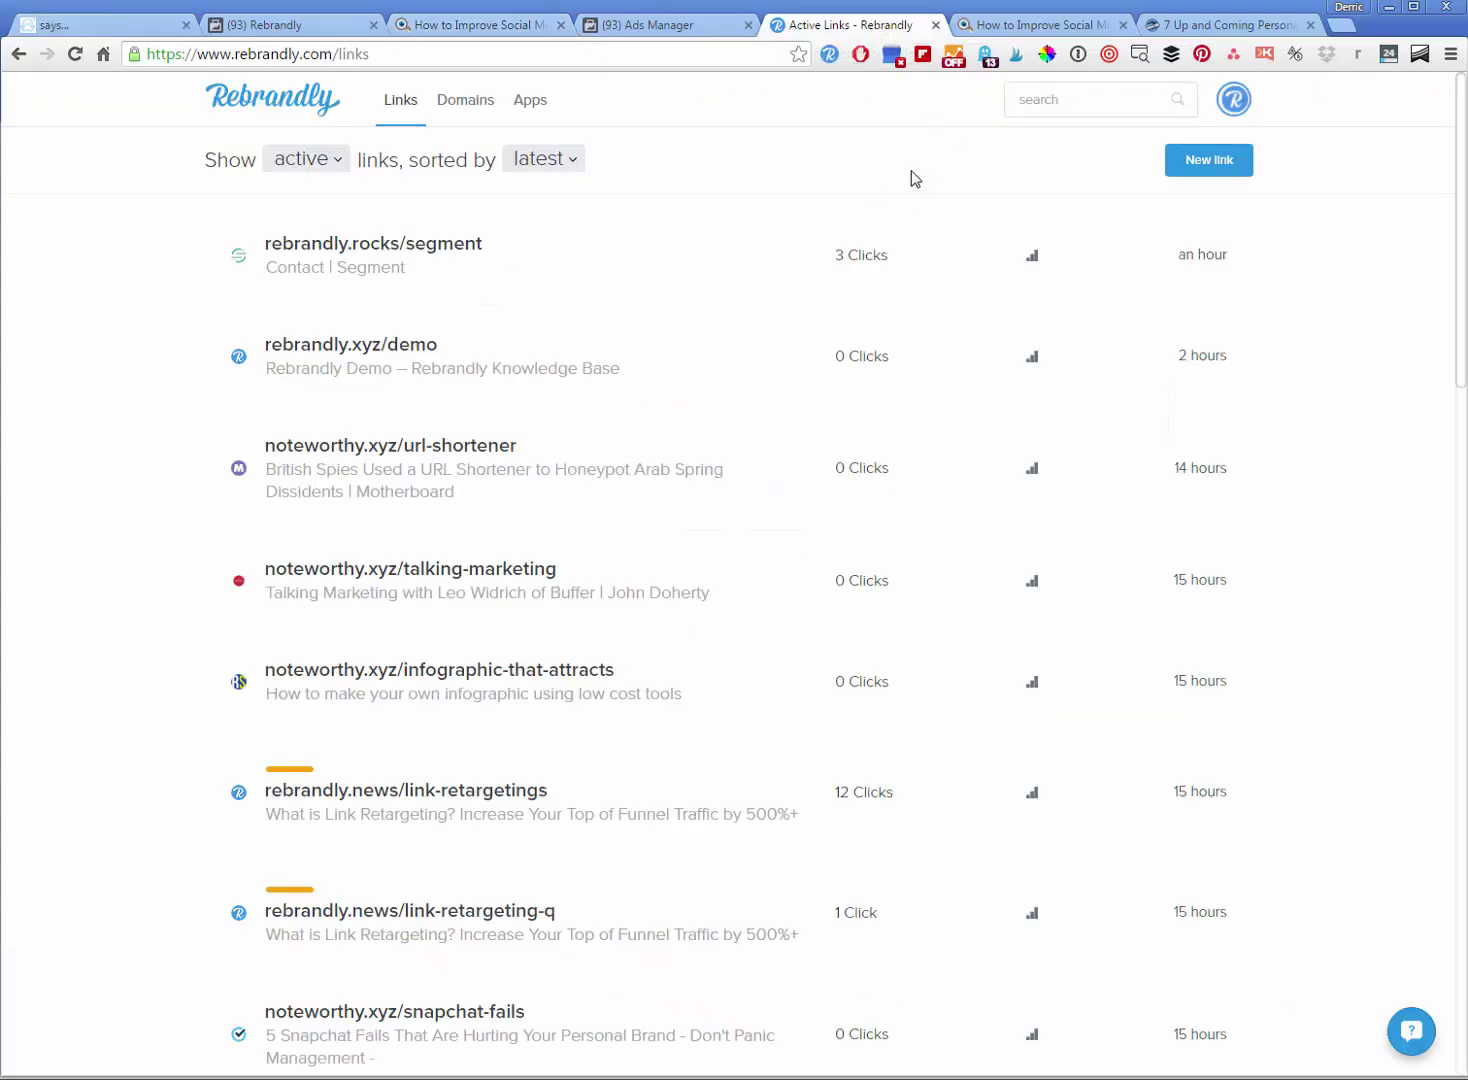